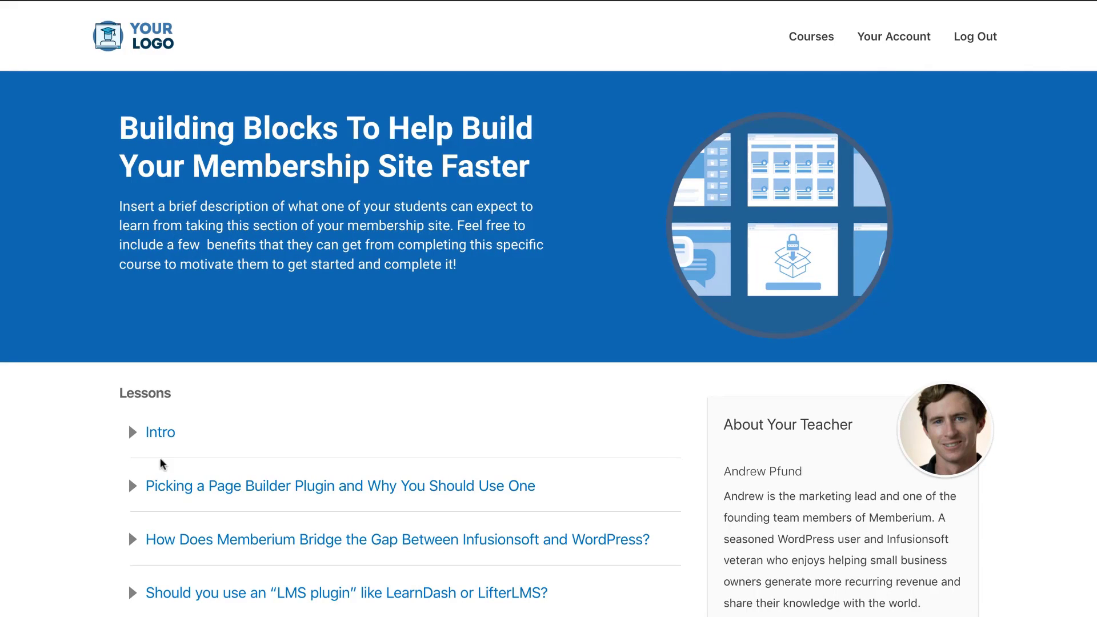
Step: Open the Intro lesson from the course page and look through its video, navigation and content
click(172, 444)
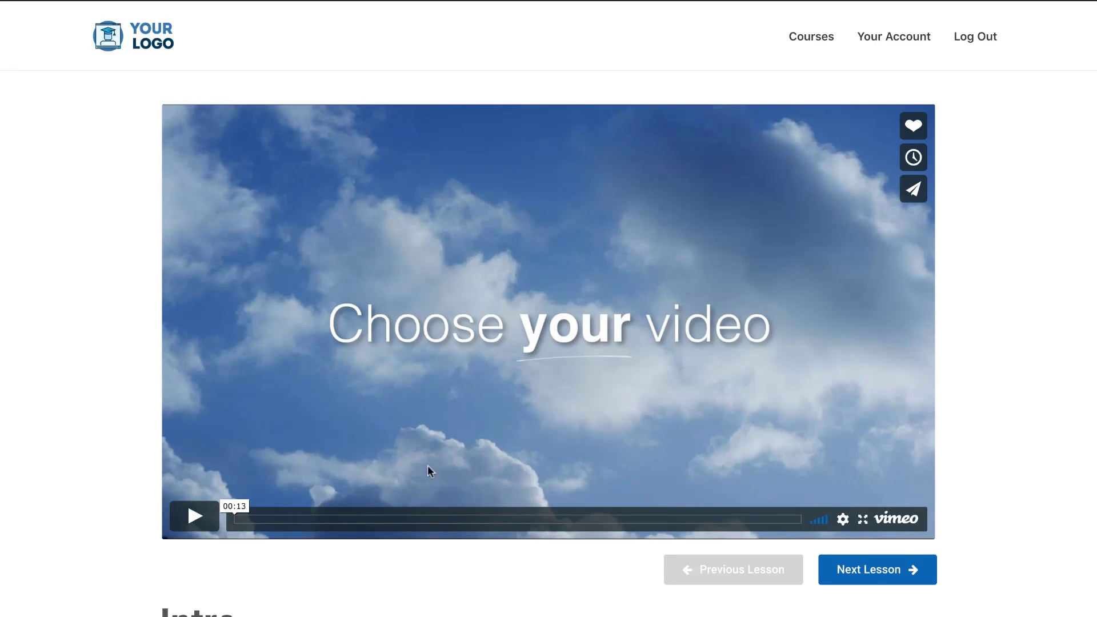
scroll(515, 474, down, 3)
scroll(548, 308, down, 3)
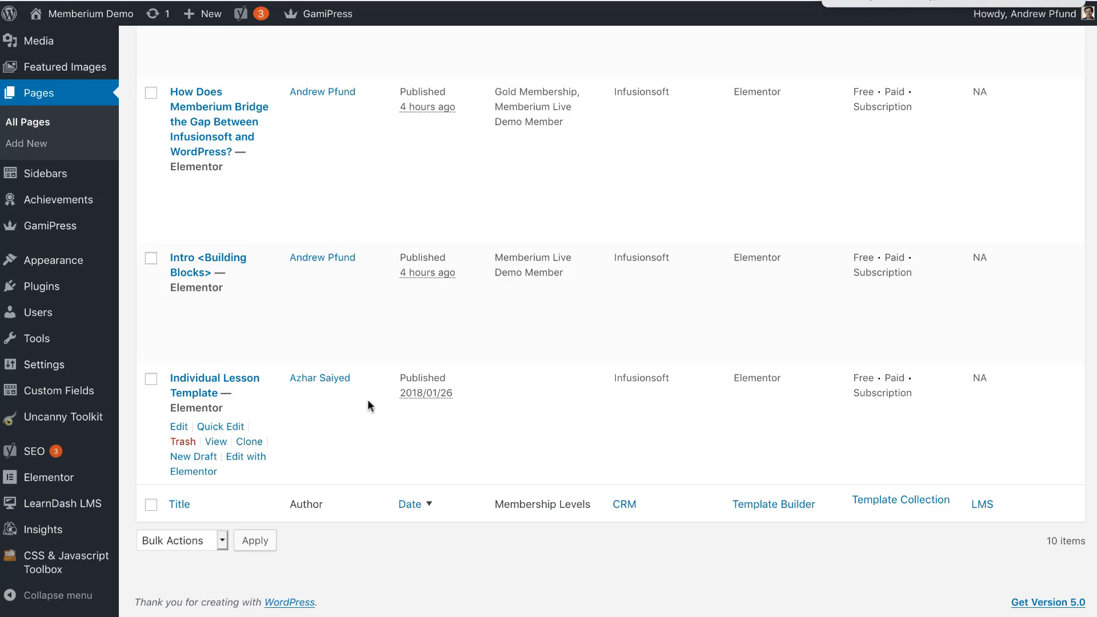
Step: Clone the Individual Lesson Template page and open the copy in the Elementor editor
click(249, 442)
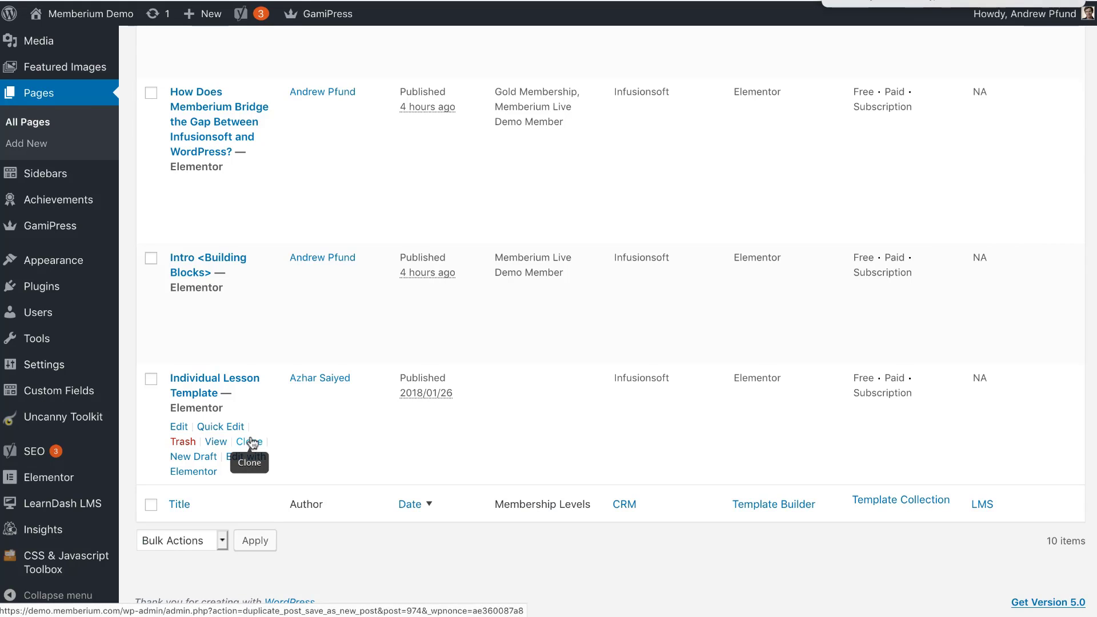
click(182, 360)
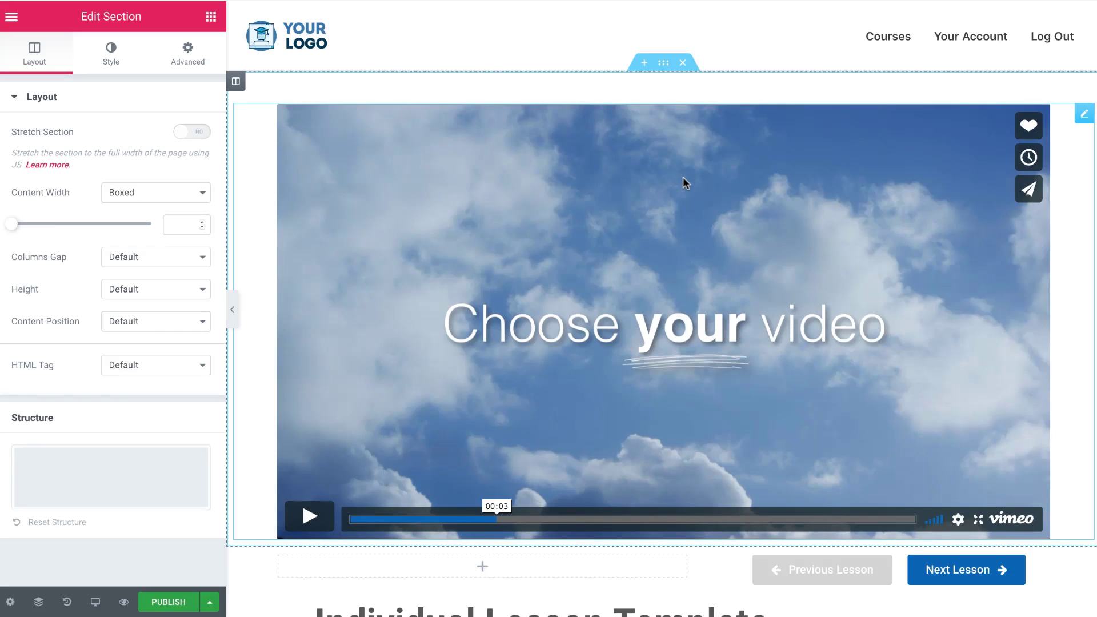
Step: Open the video widget's settings, select its URL and choose Vimeo as the video source
click(1084, 115)
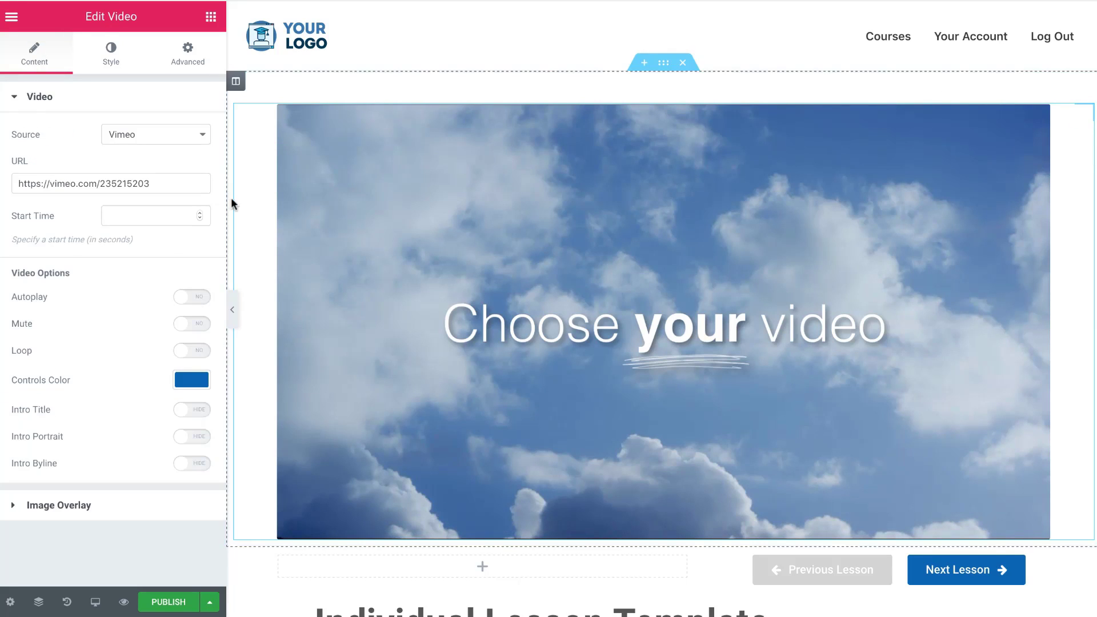
triple_click(63, 182)
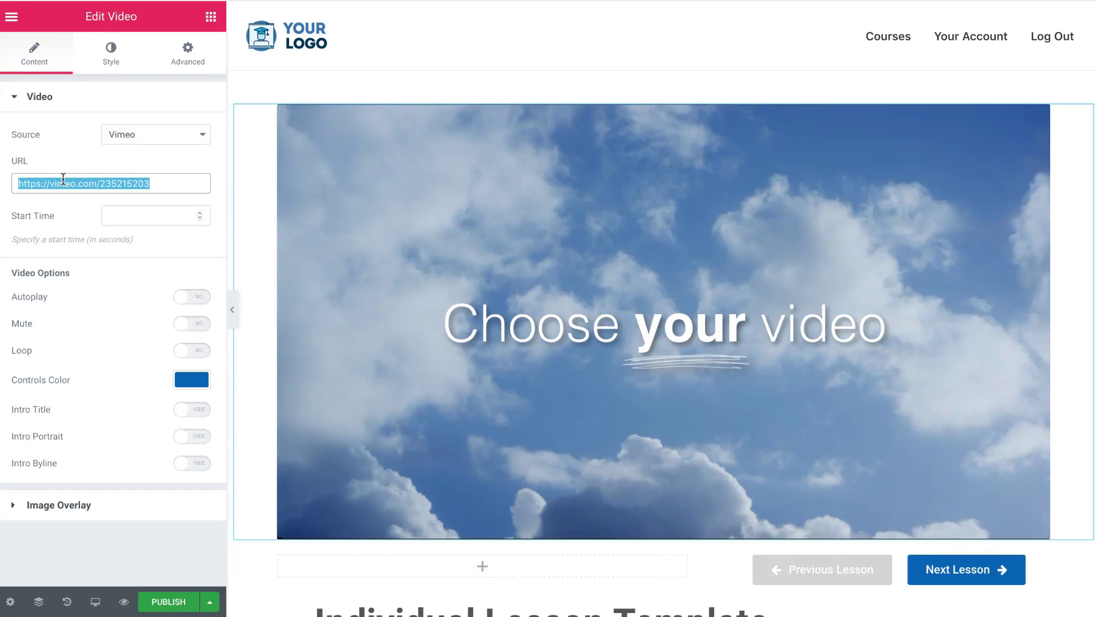
click(150, 137)
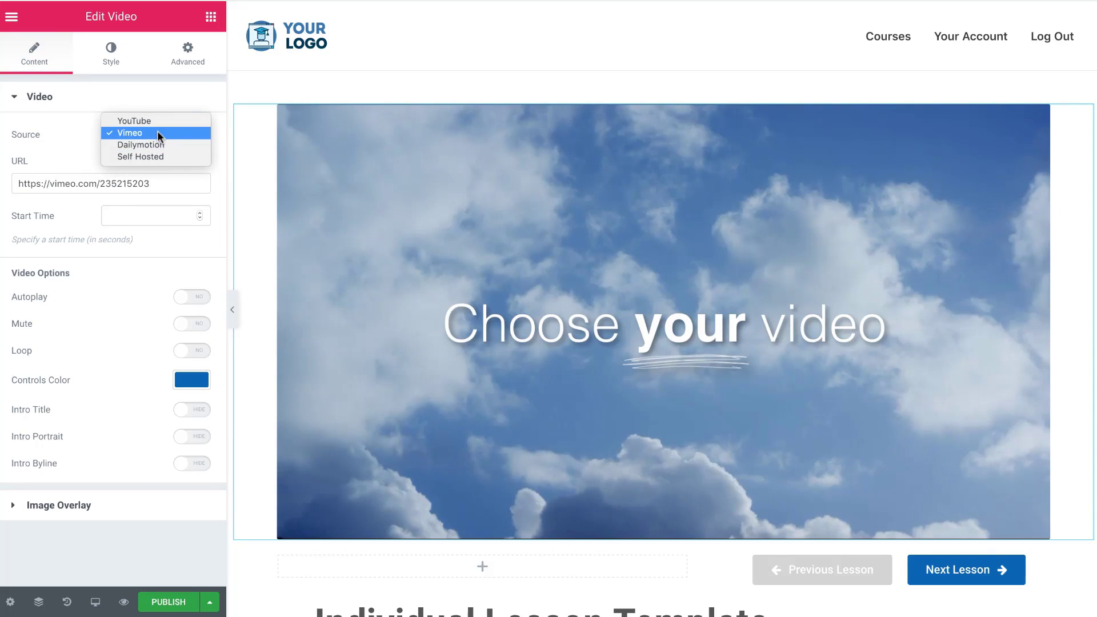
click(157, 133)
Step: Examine the settings of the page title and page author widgets and the list of available Elementor widgets
scroll(374, 470, down, 3)
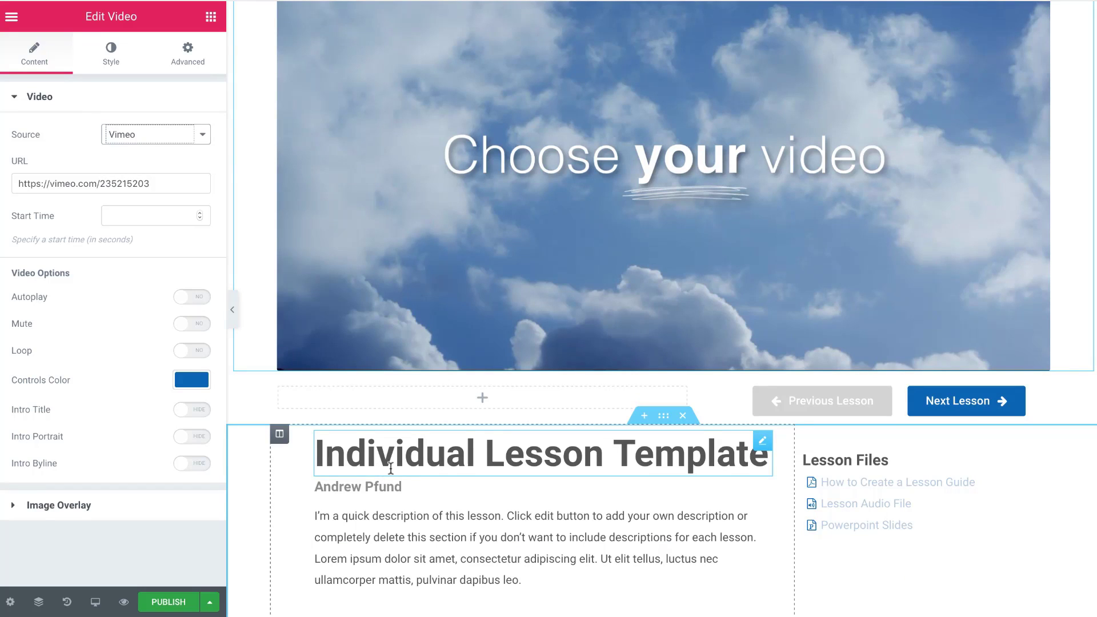
click(391, 469)
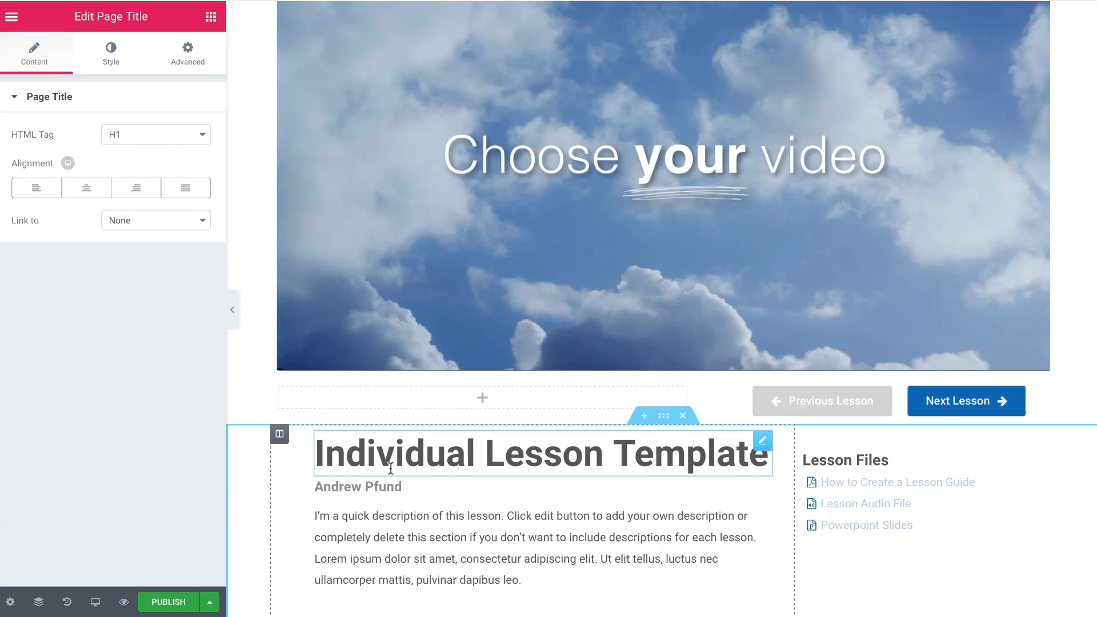
click(379, 486)
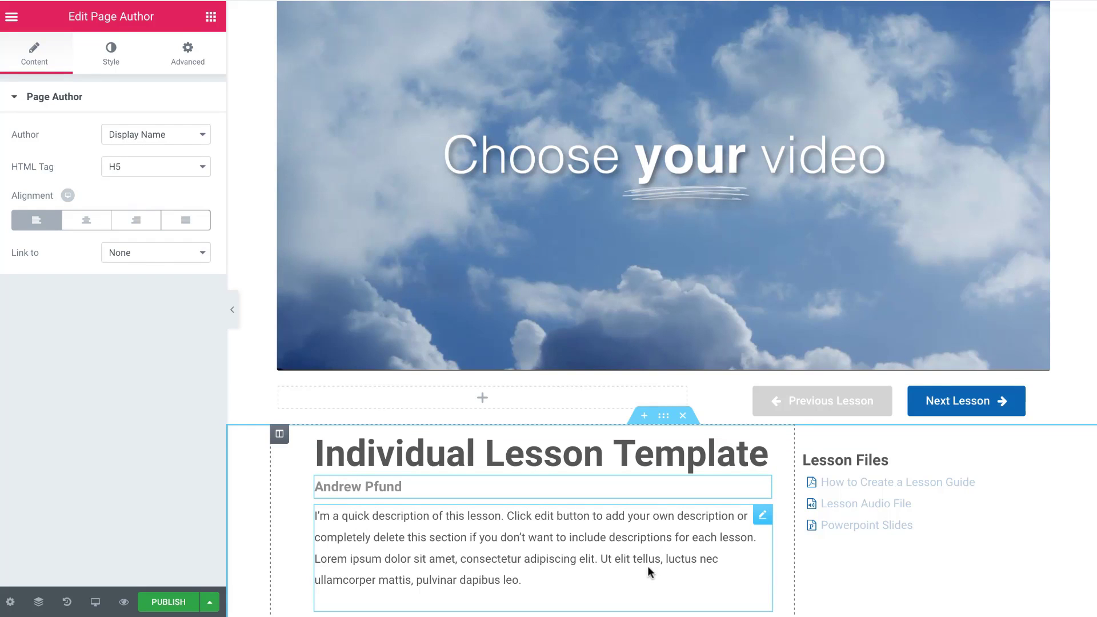
click(211, 16)
scroll(91, 276, down, 3)
scroll(91, 275, up, 3)
scroll(251, 407, down, 2)
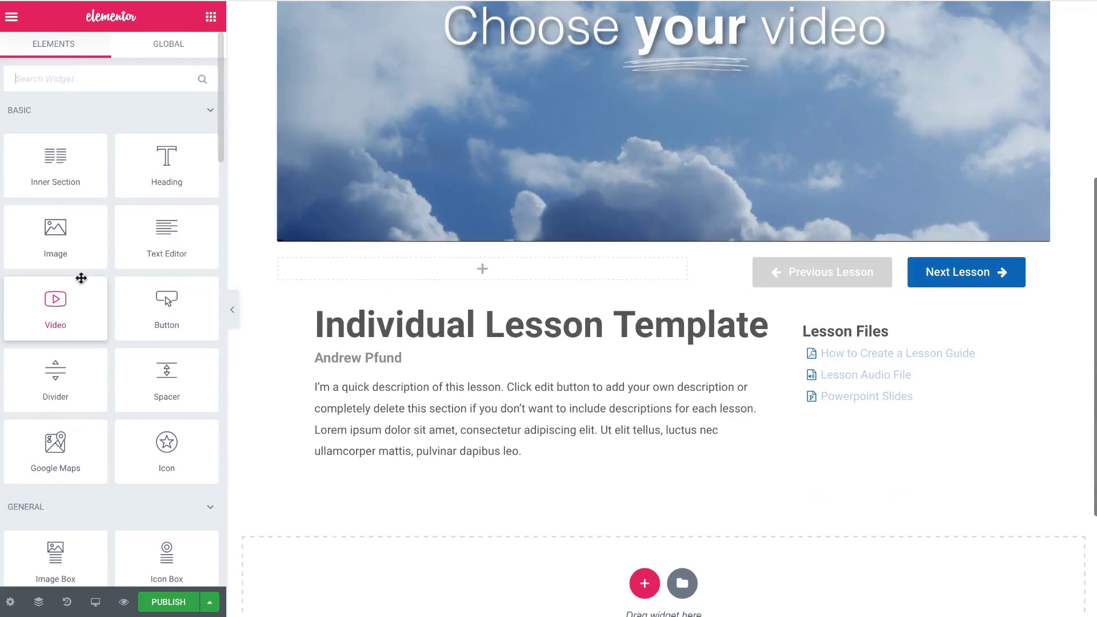
Step: Delete the lesson description text widget below the author name
click(549, 406)
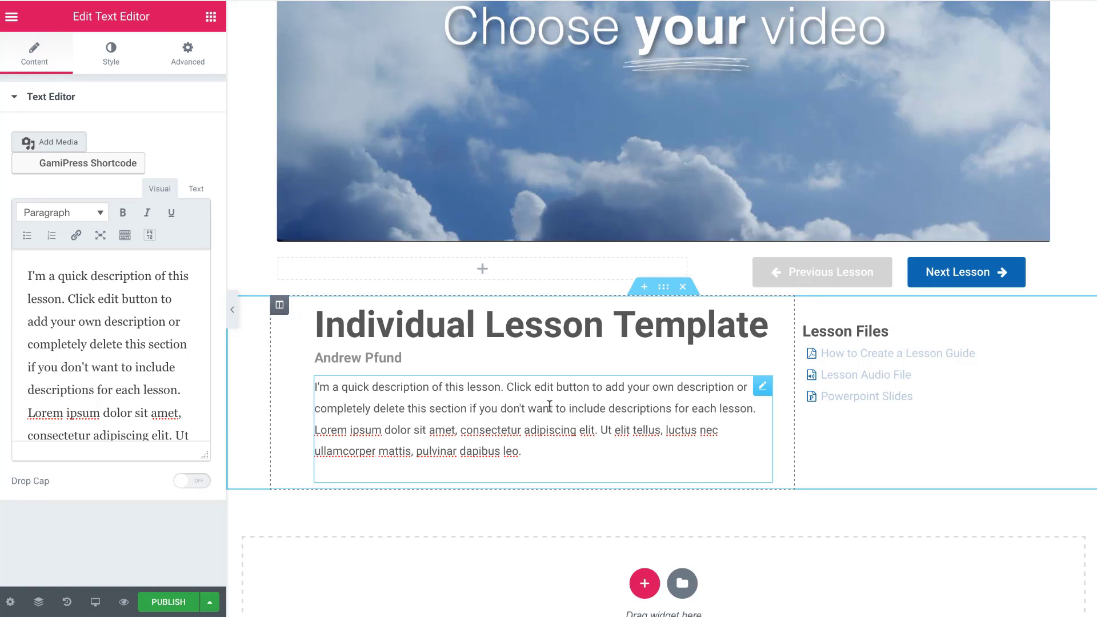
right_click(762, 387)
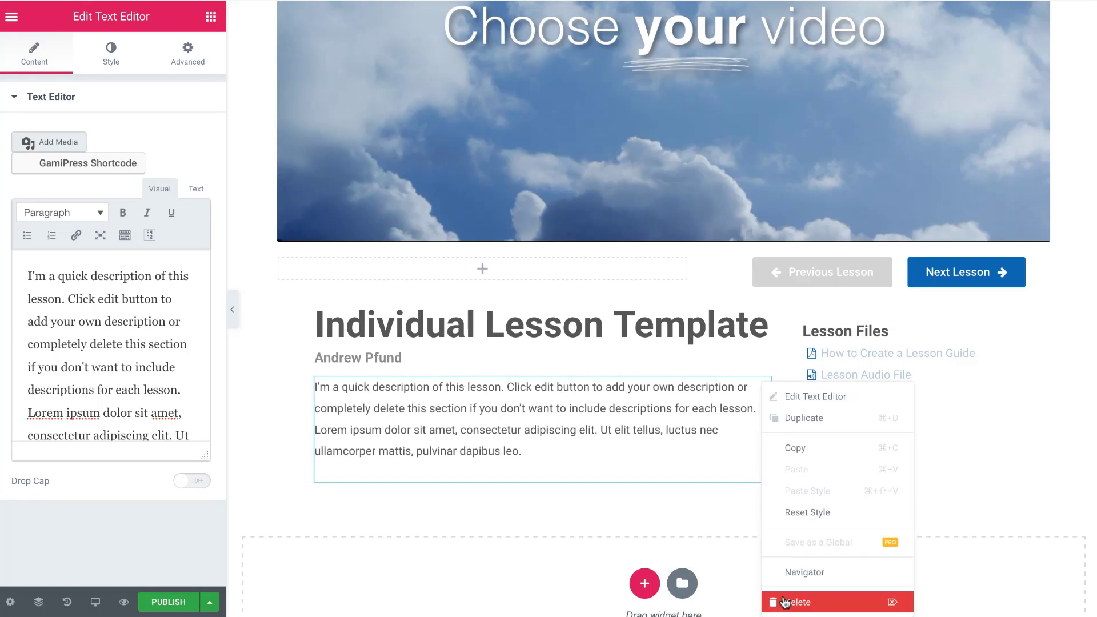
click(785, 603)
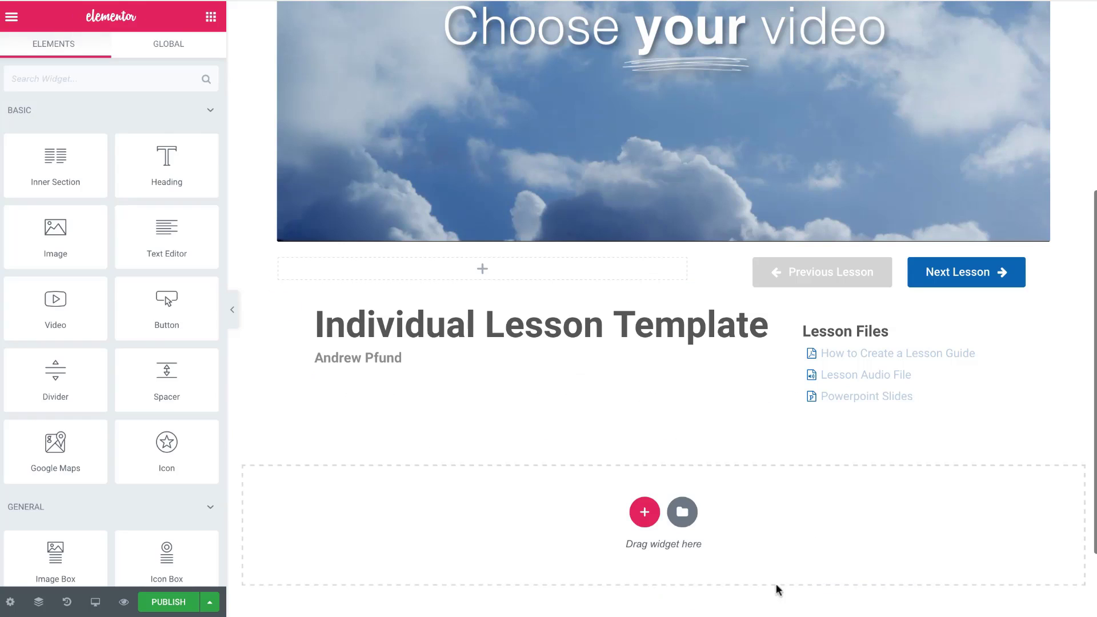
Step: Open the Lesson Files icon list and inspect the settings of its How to Create a Lesson Guide item
click(856, 359)
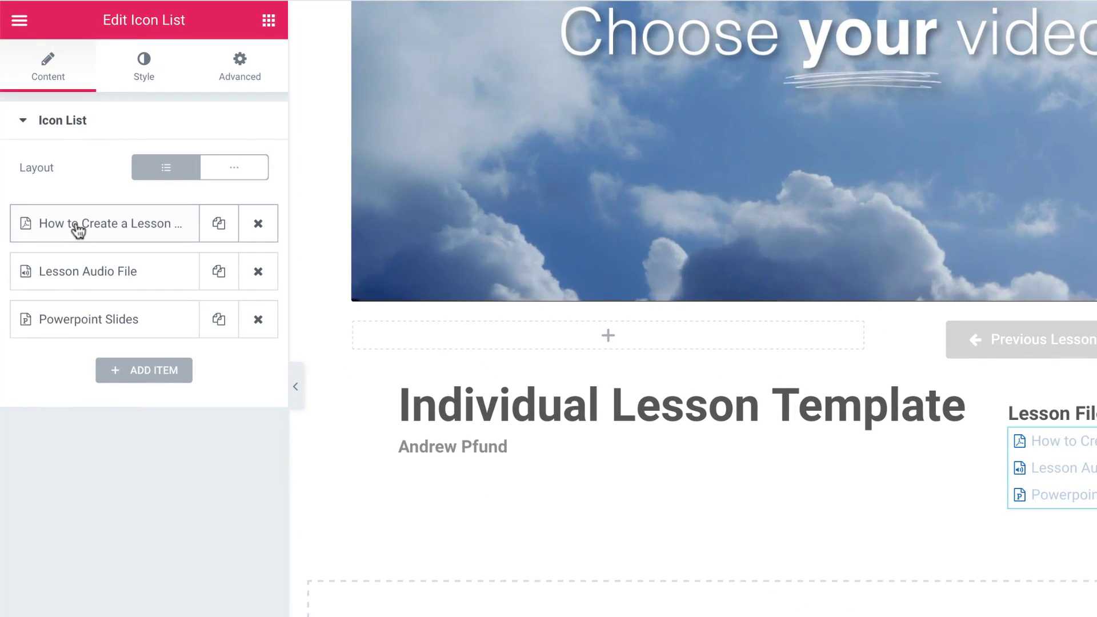
click(78, 230)
click(108, 414)
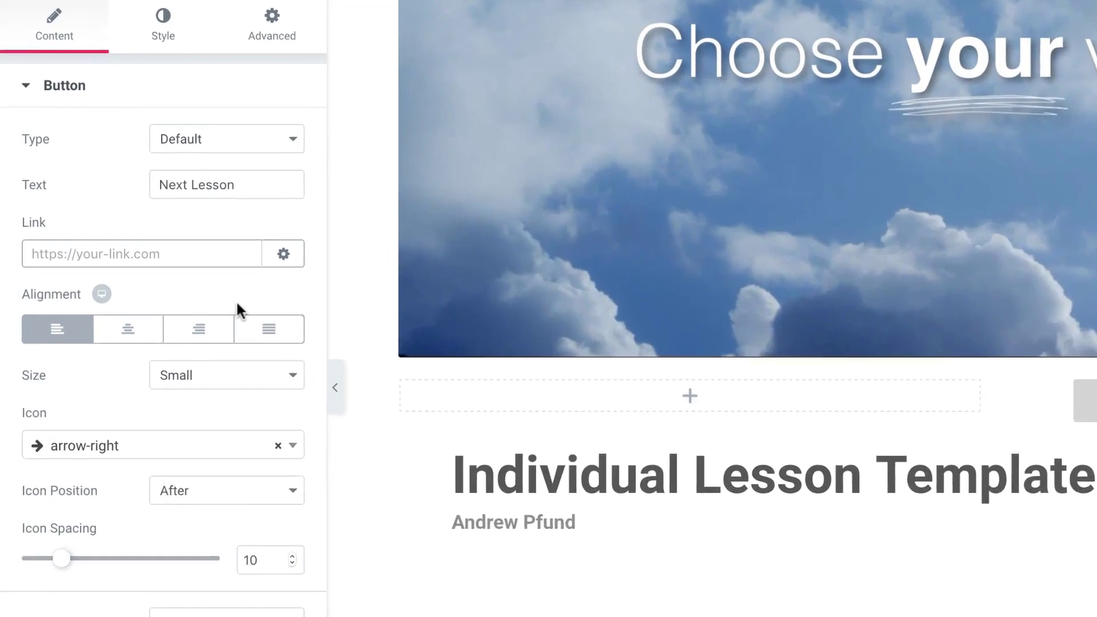
Step: Link the Next Lesson button to the "Building Blocks To Help Build Your Membership Site Faster" page and open the Previous Lesson button's settings
text(building)
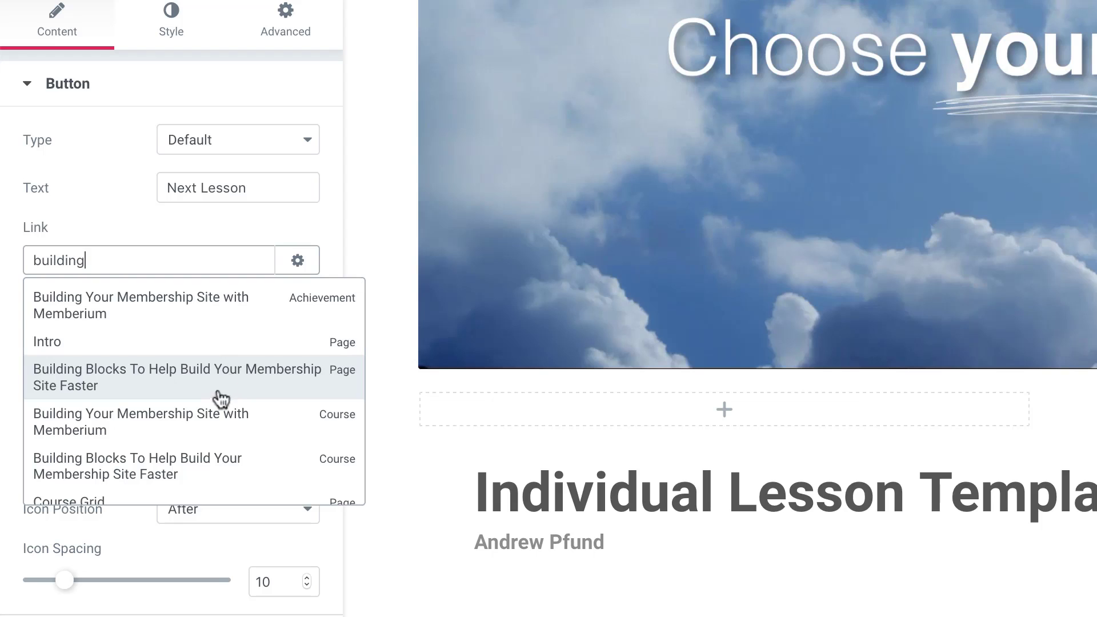
scroll(203, 417, down, 2)
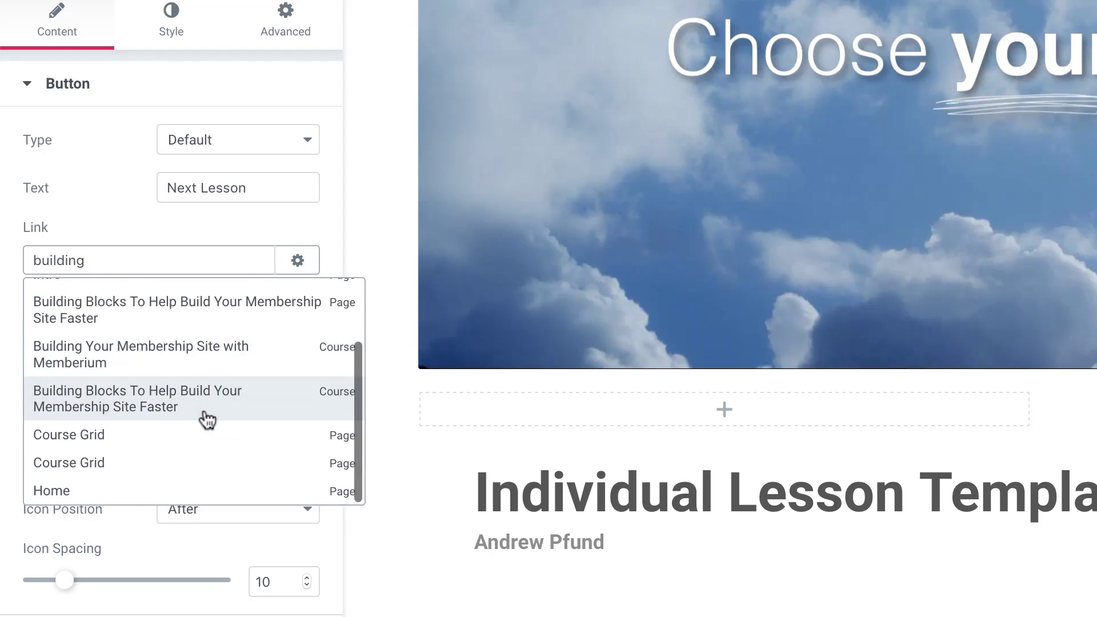
scroll(208, 414, up, 2)
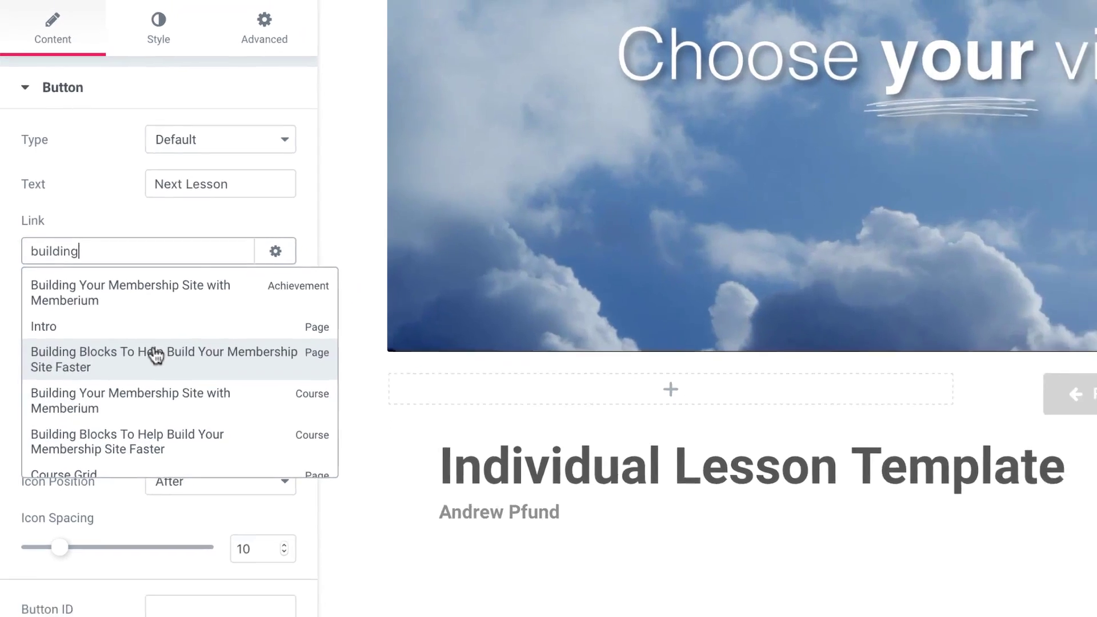
click(166, 369)
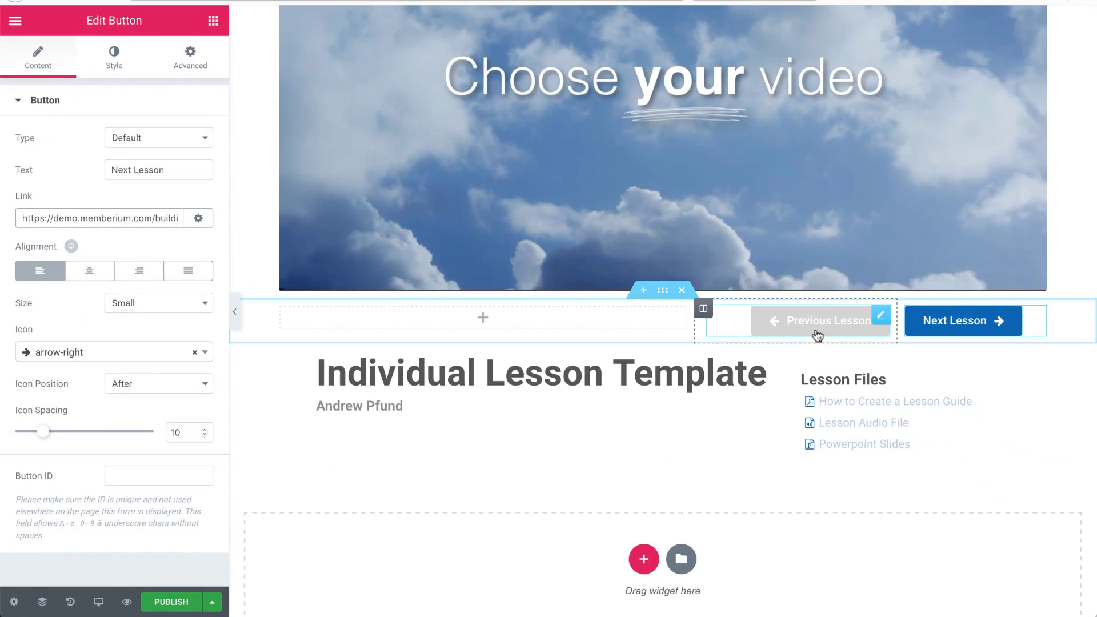
click(822, 322)
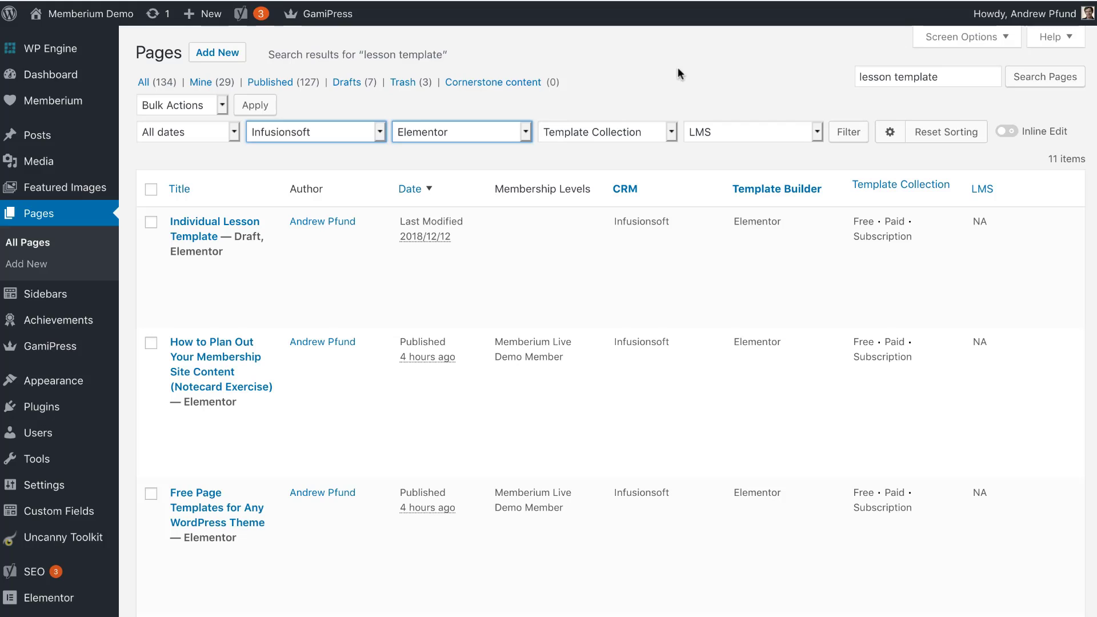
Step: Review the lesson list and teacher section on the Building Blocks course page
mouse_move(186, 303)
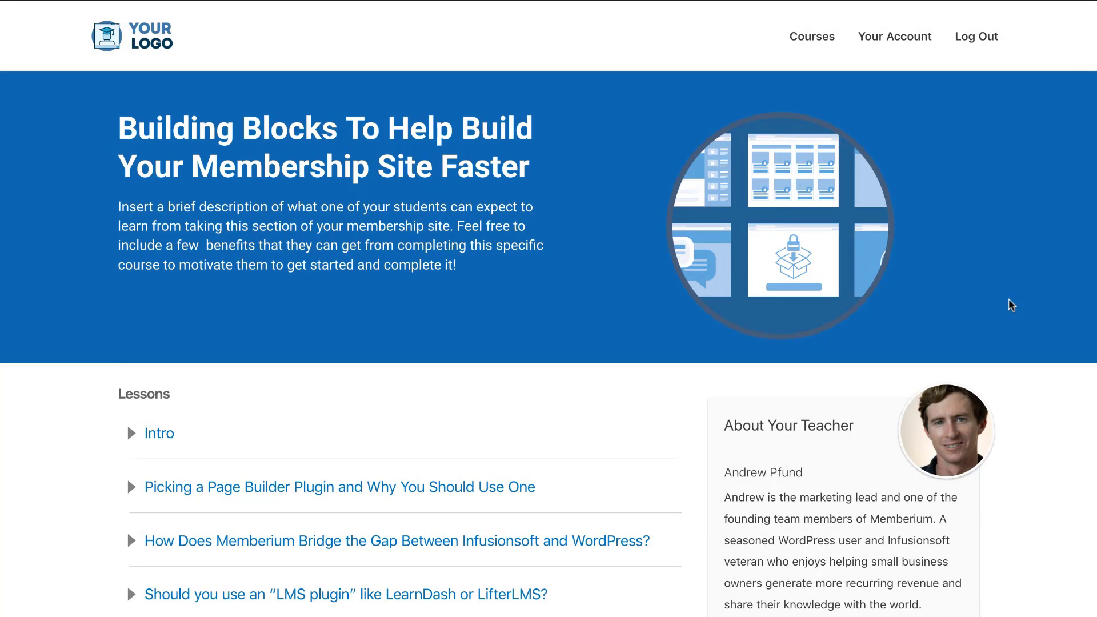
scroll(112, 459, down, 2)
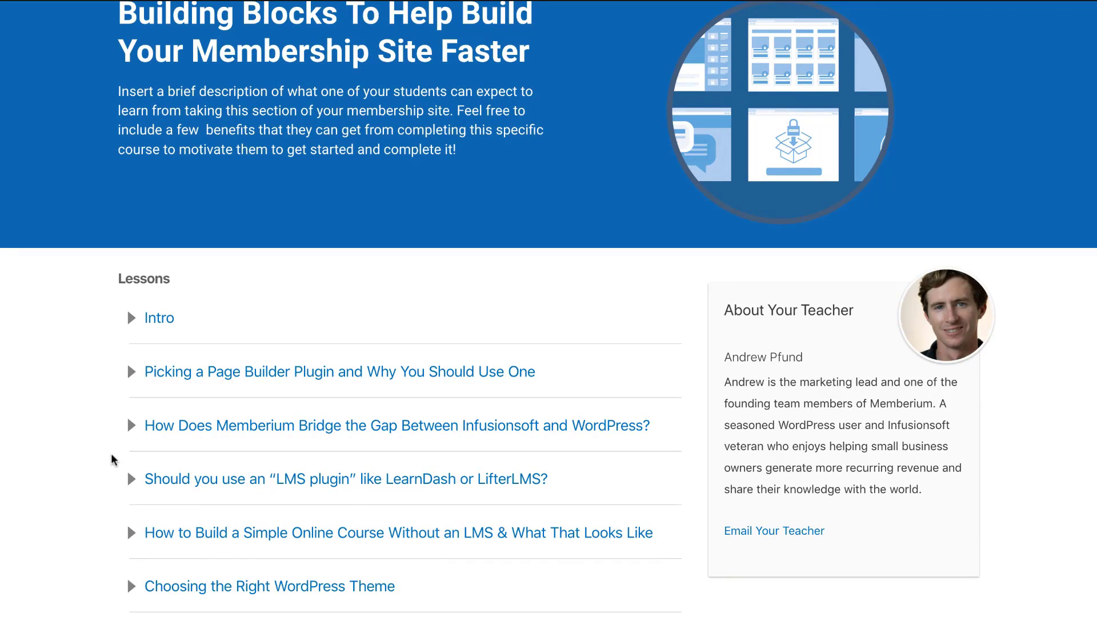
scroll(112, 458, down, 2)
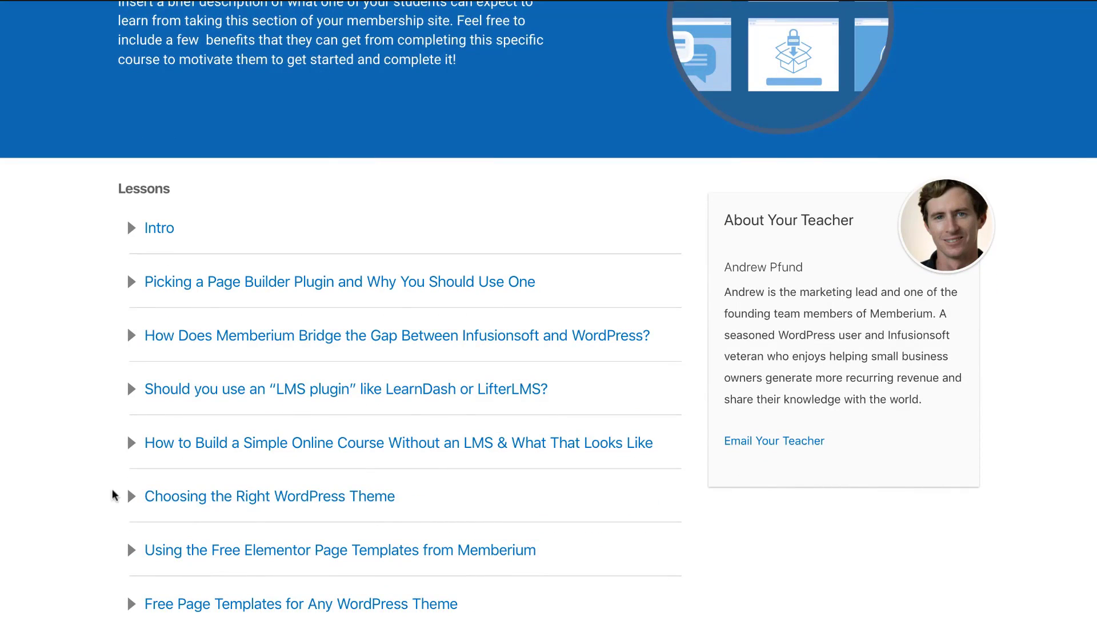
scroll(115, 498, up, 4)
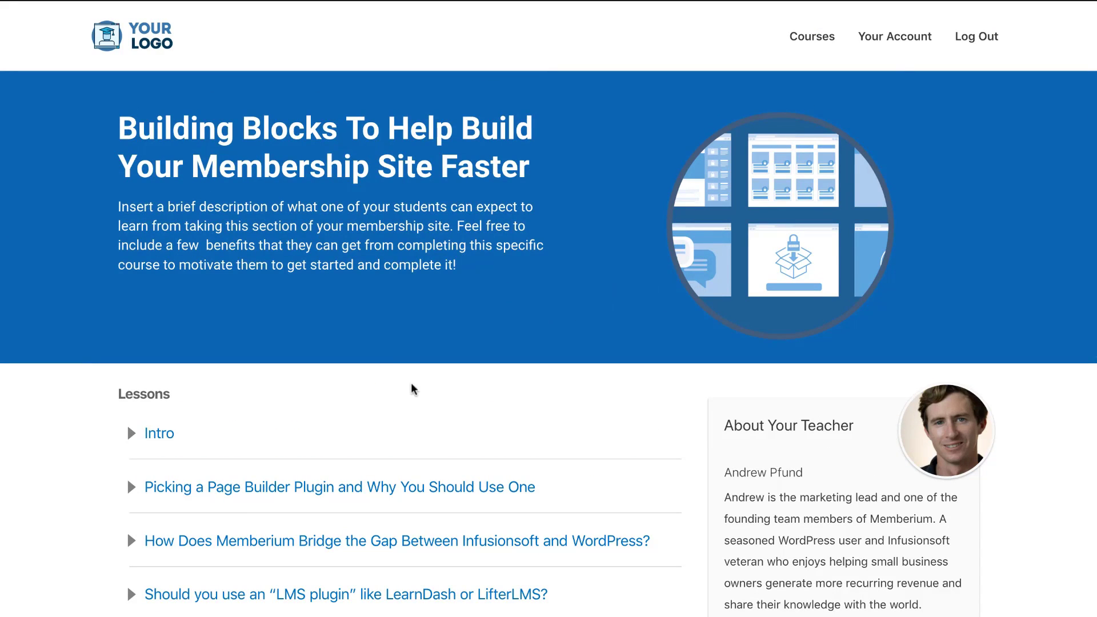
scroll(411, 387, down, 3)
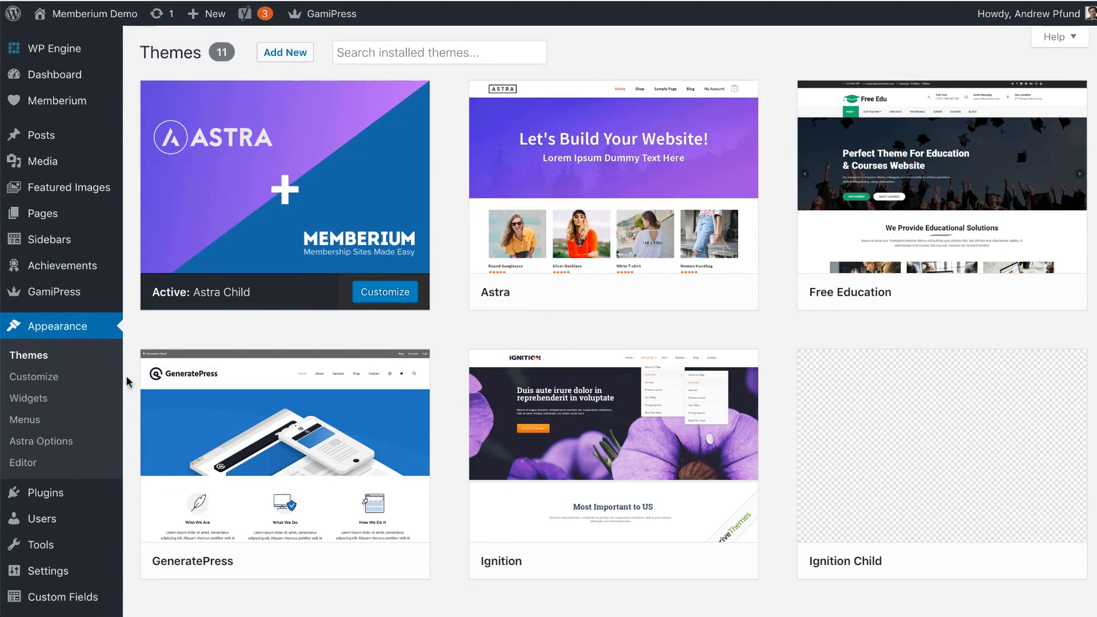
Step: Open the WordPress menu editor, check the existing menus and open a blank new menu at its name field
click(66, 426)
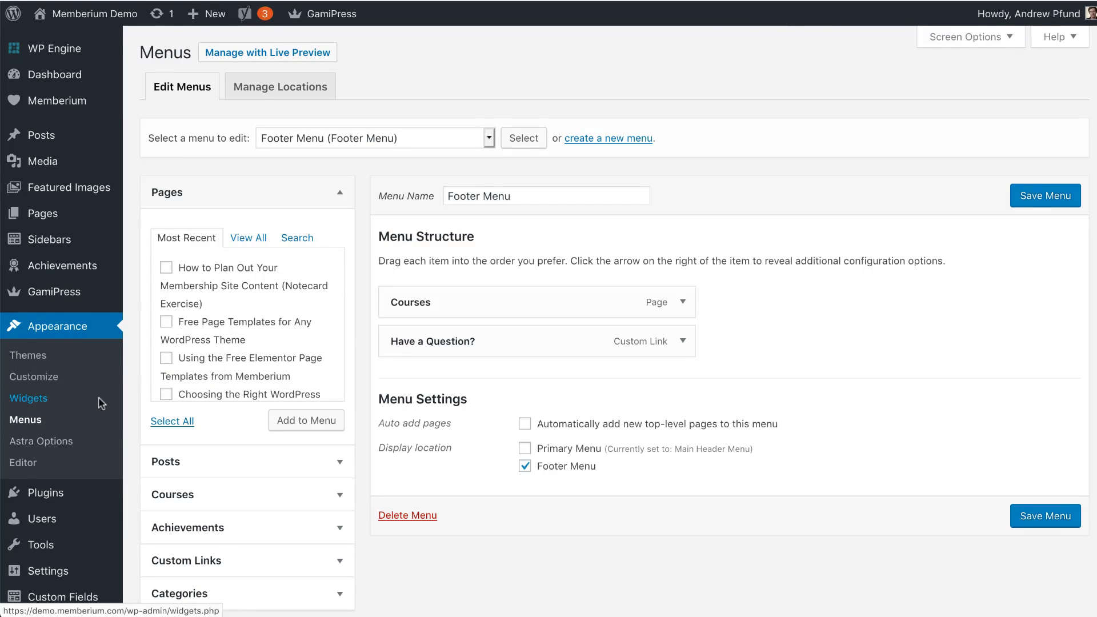
click(383, 140)
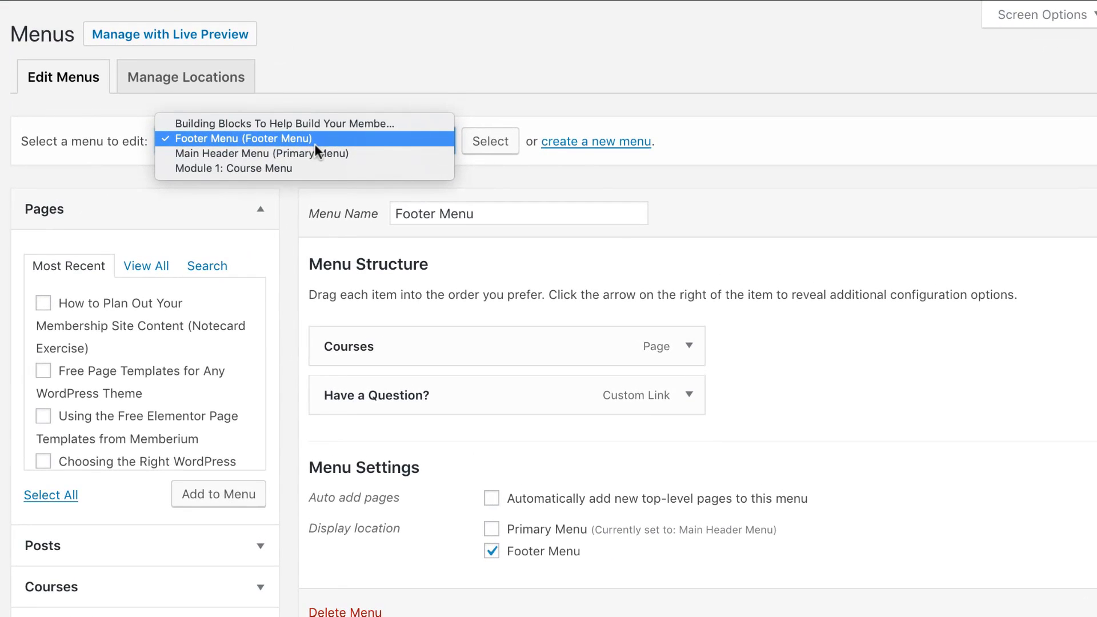
click(472, 136)
click(555, 144)
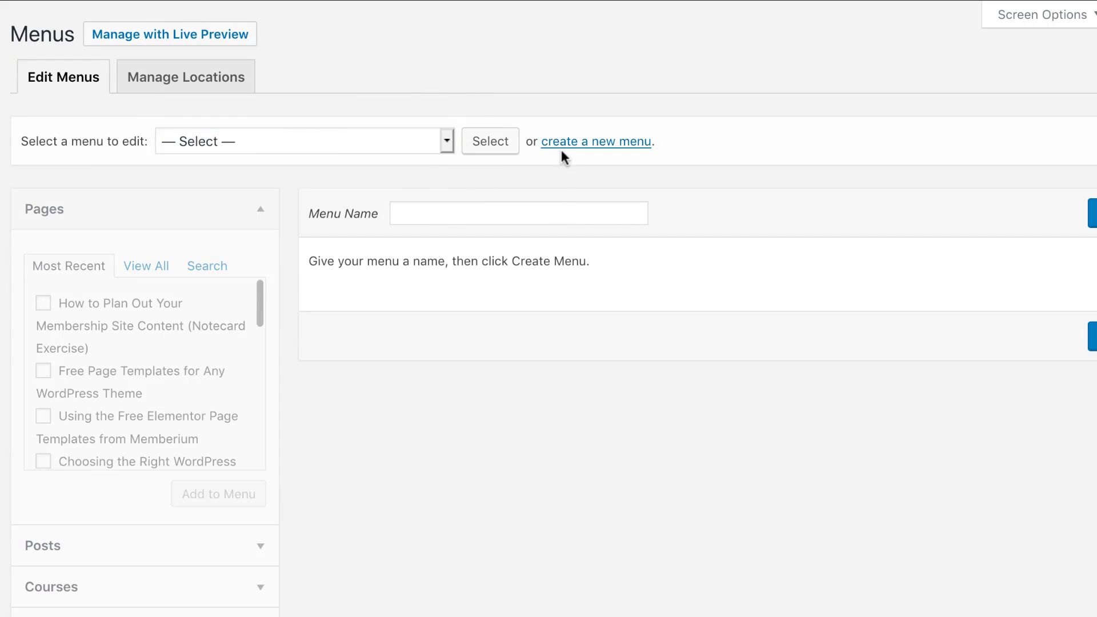
click(480, 205)
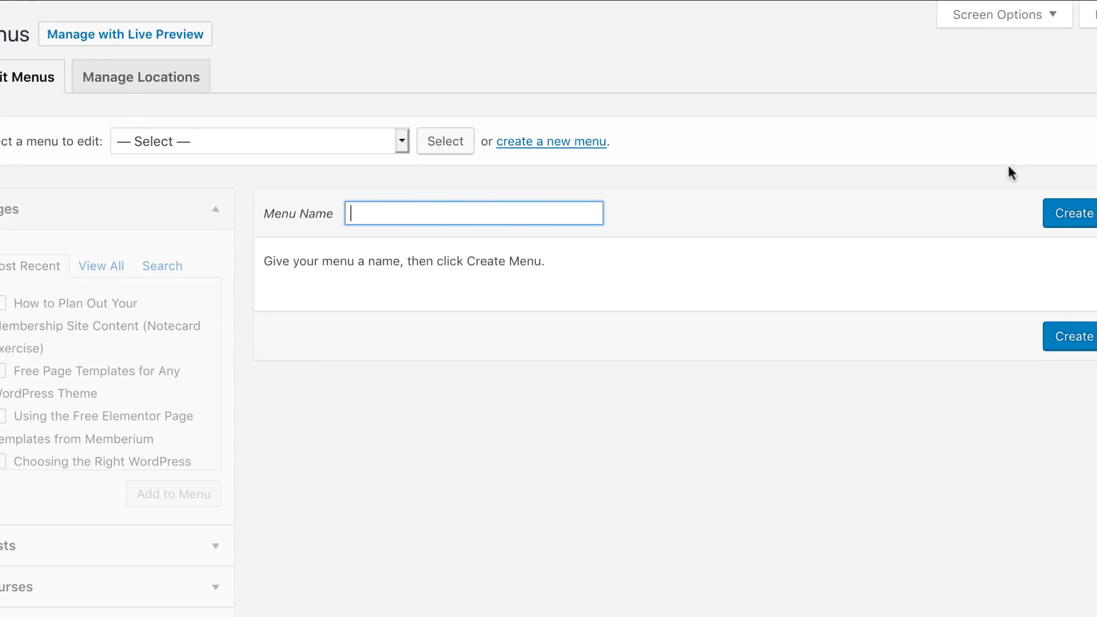
Step: Load the Building Blocks course menu for editing and review the lesson list on the course page
click(189, 144)
click(213, 153)
click(421, 145)
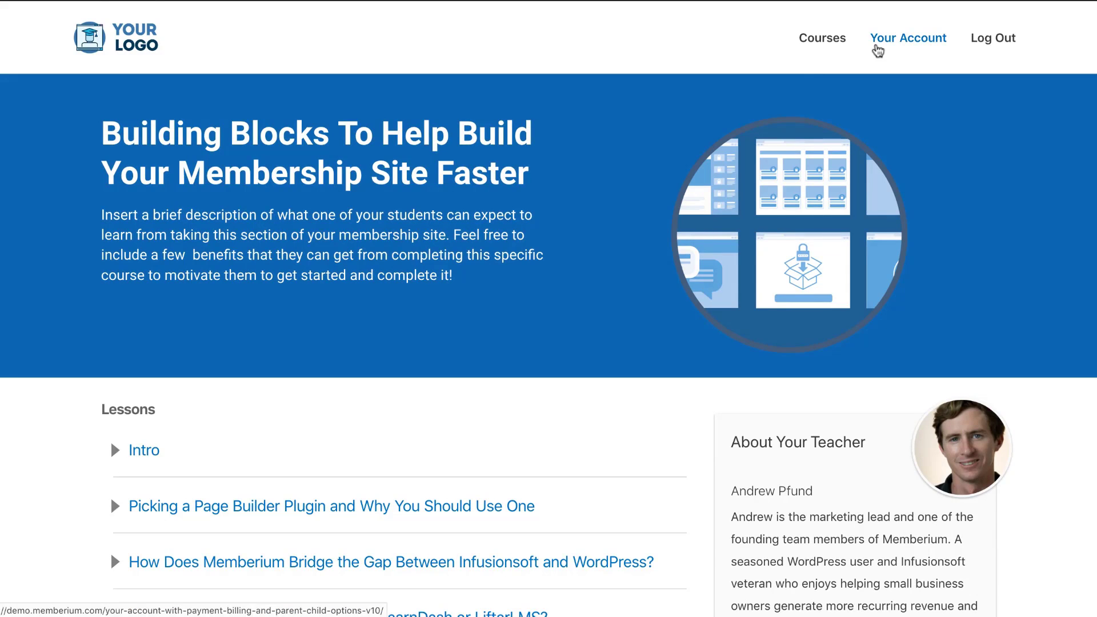
scroll(878, 49, down, 2)
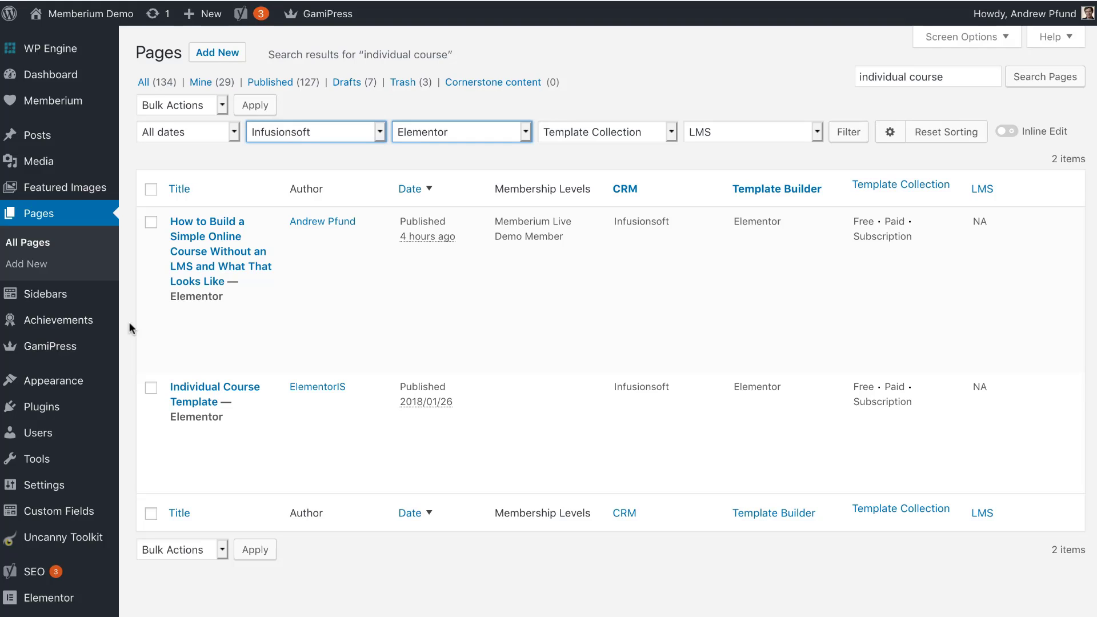
Step: Clone the Individual Course Template page and restrict the copy's content protection to Memberium Live Demo Member
mouse_move(179, 420)
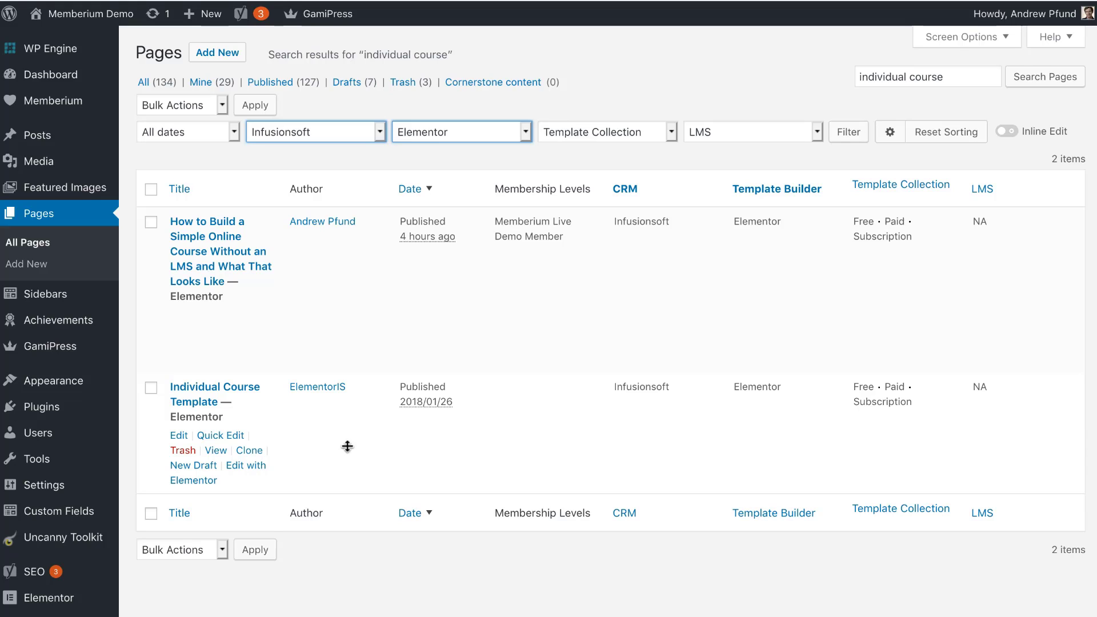
click(255, 454)
click(307, 88)
click(305, 87)
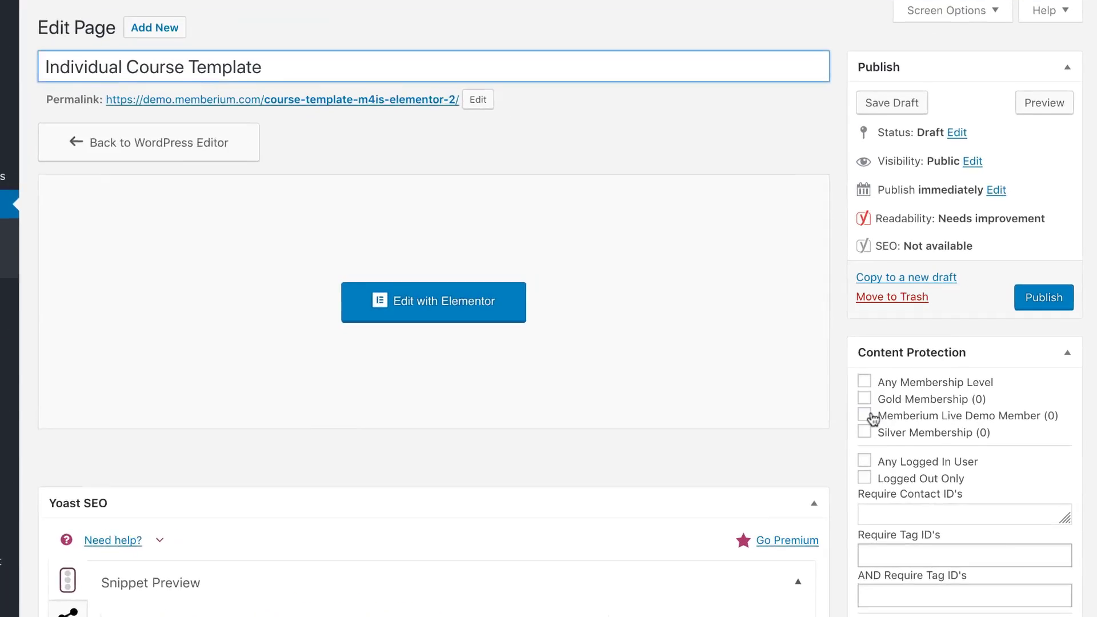
click(887, 405)
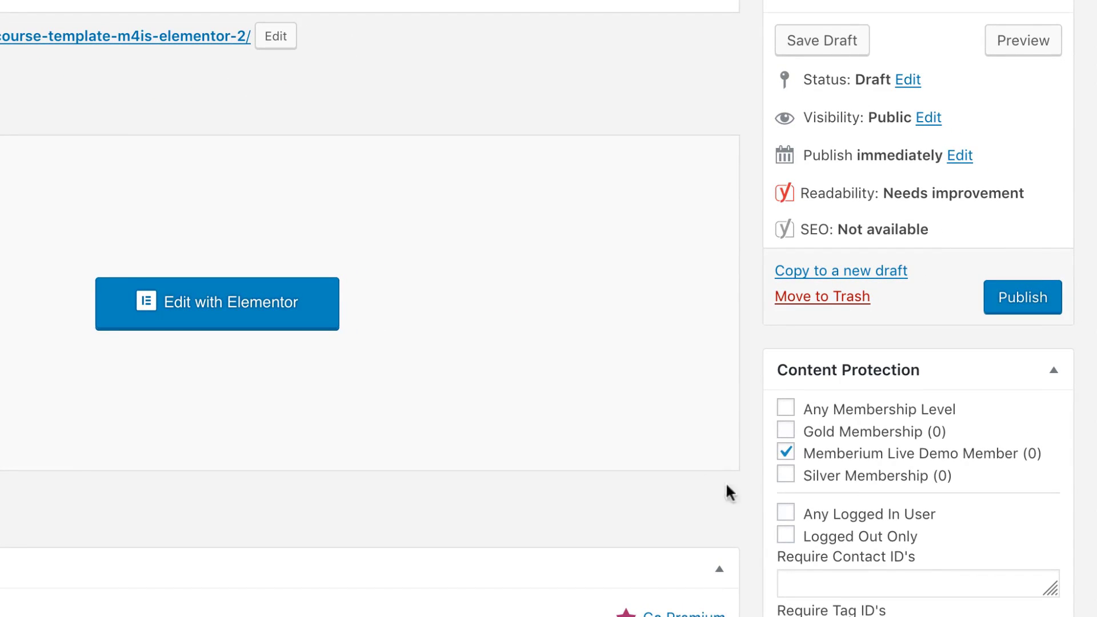
Step: Clear the Memberium Live Demo Member protection on the page copy and restore it
click(785, 452)
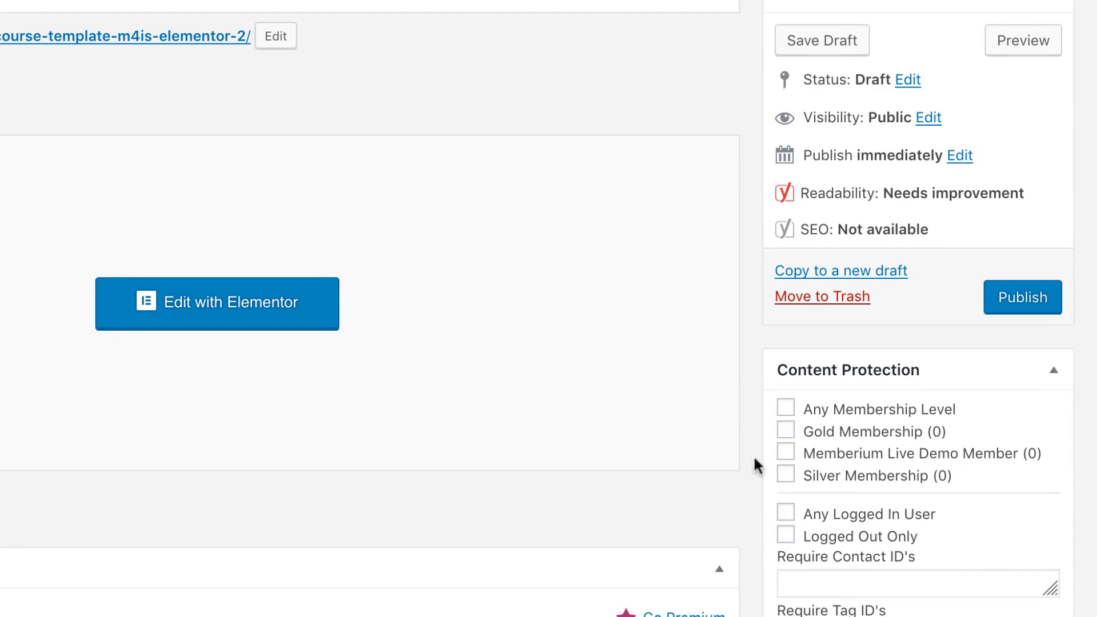
click(786, 453)
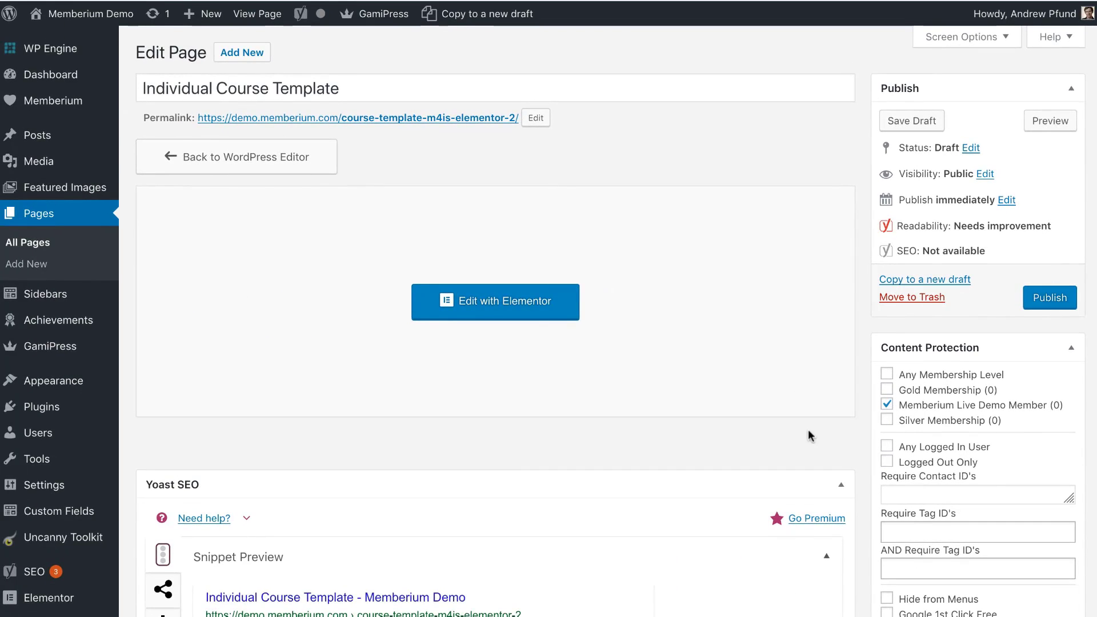
Step: Open the page copy in Elementor and set its Lessons navigation menu to Building Blocks To Help Build Your Membership Site Faster
click(534, 309)
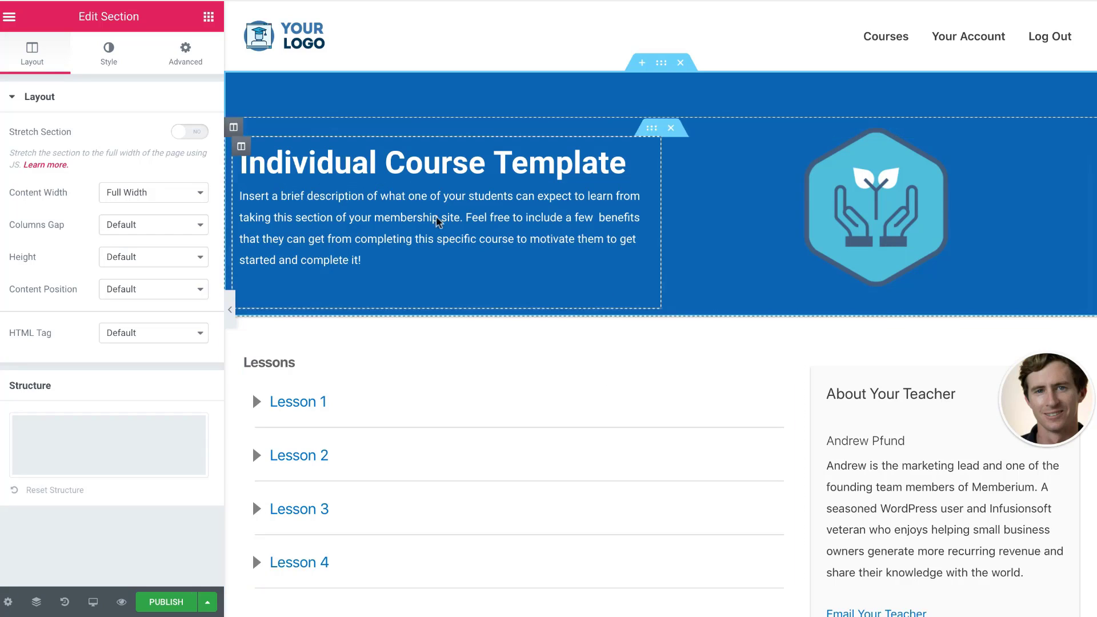
click(402, 401)
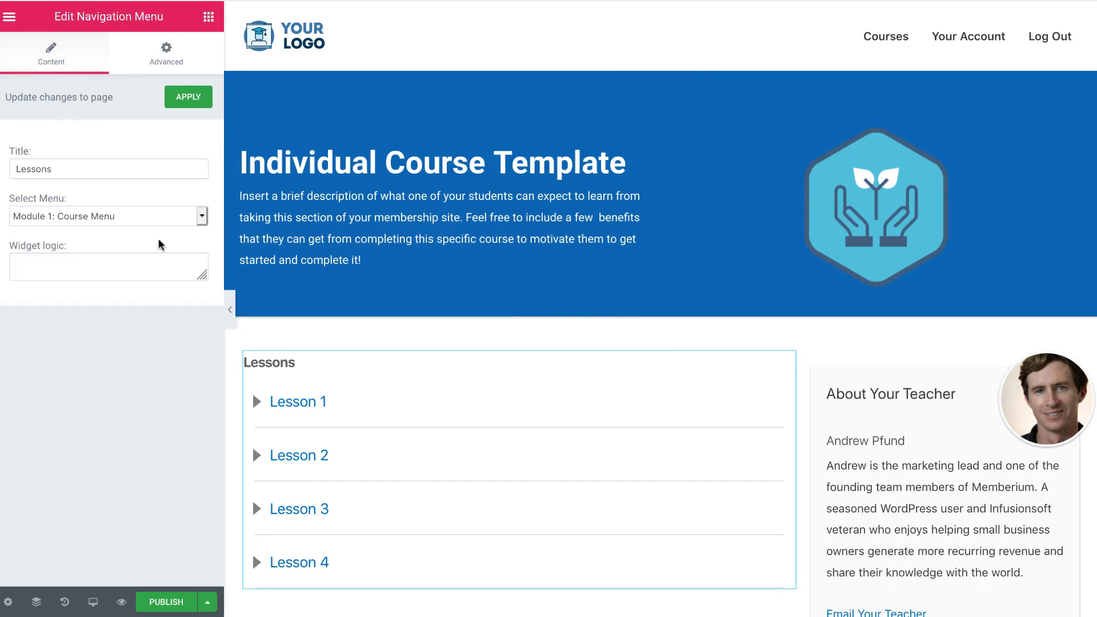
click(117, 215)
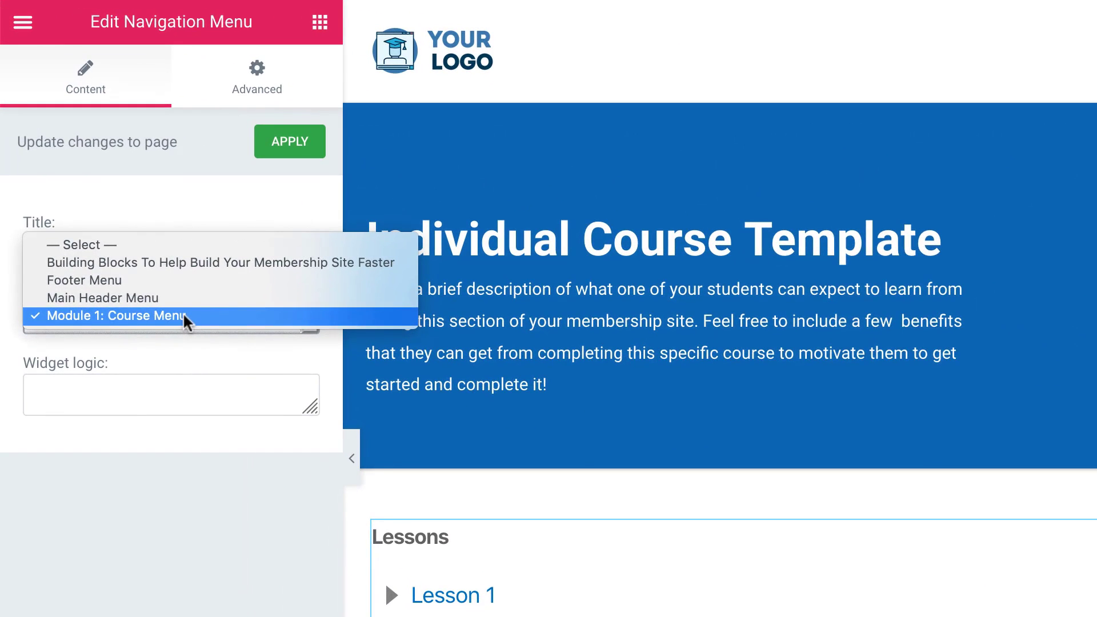
click(201, 261)
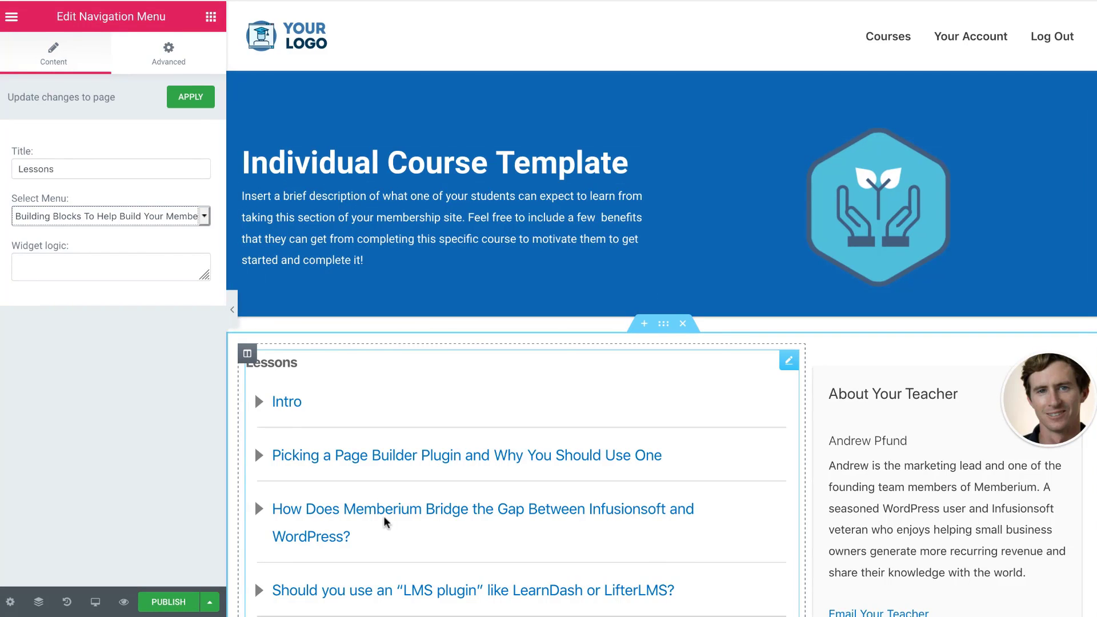
Step: Check the sidebar assigned to the teacher section and examine the Memberium Course Listing Sidebar on the WordPress Widgets screen
click(384, 522)
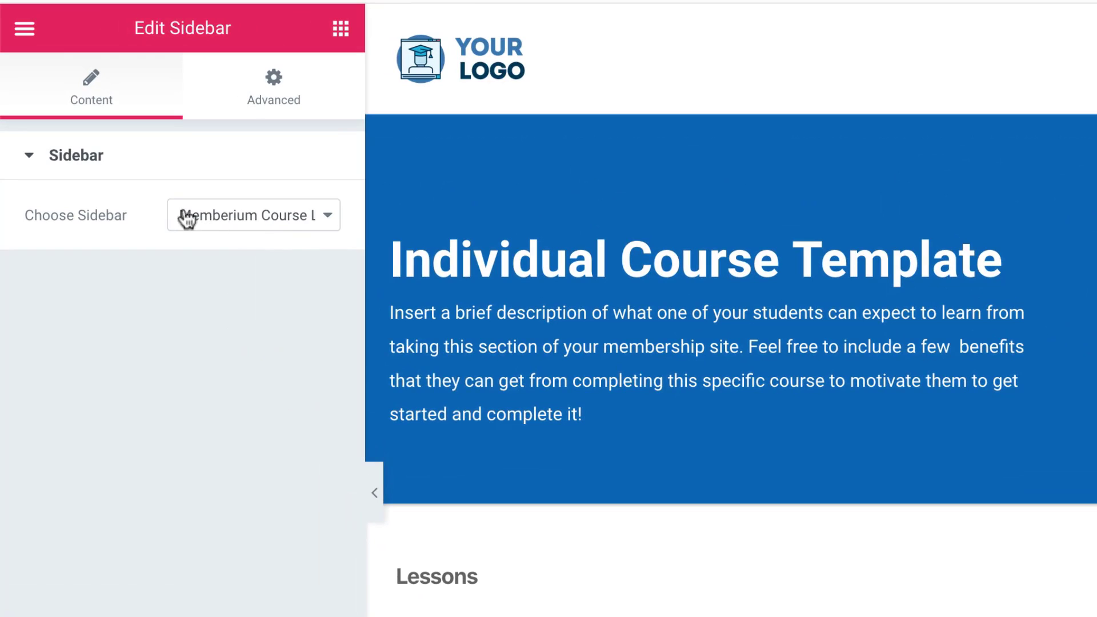
click(207, 215)
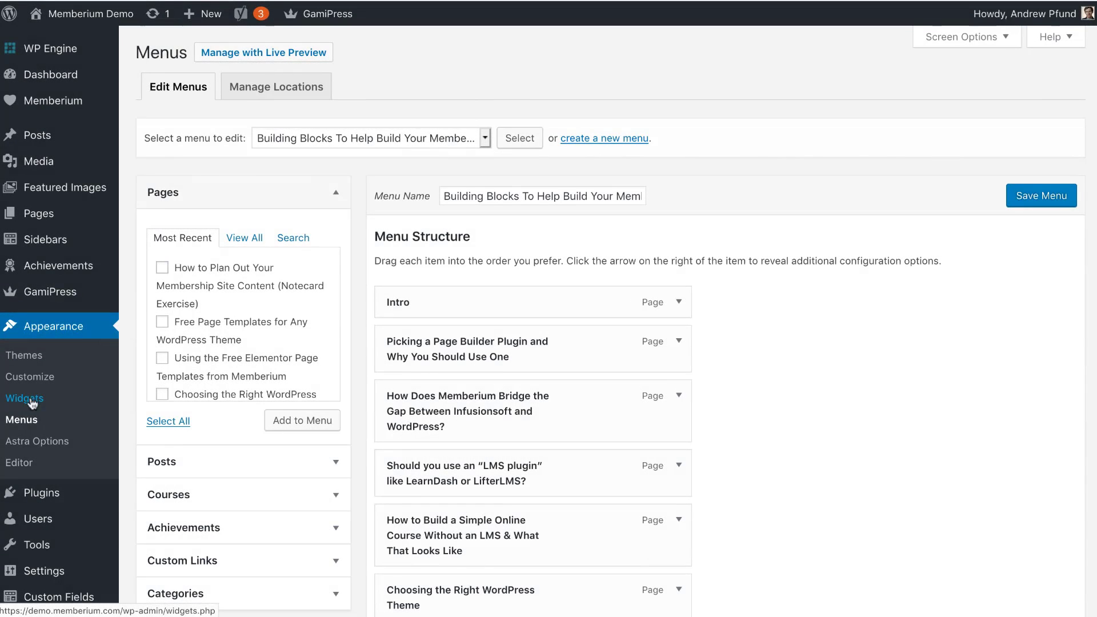
click(32, 401)
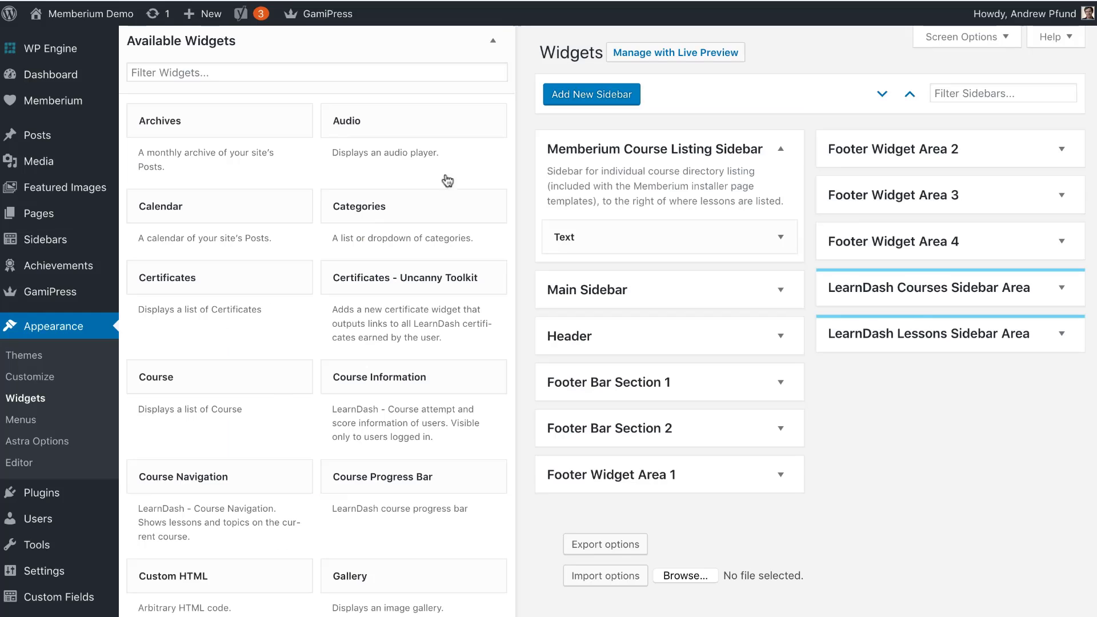
scroll(252, 278, down, 1)
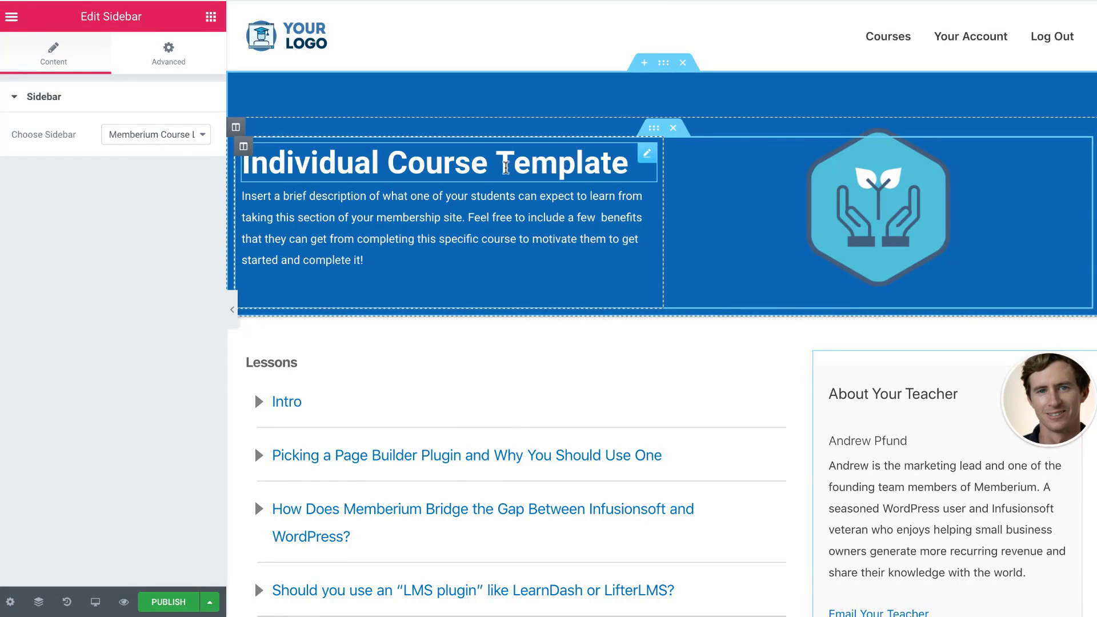
Step: Open the background style settings of the course page's blue header section
click(661, 68)
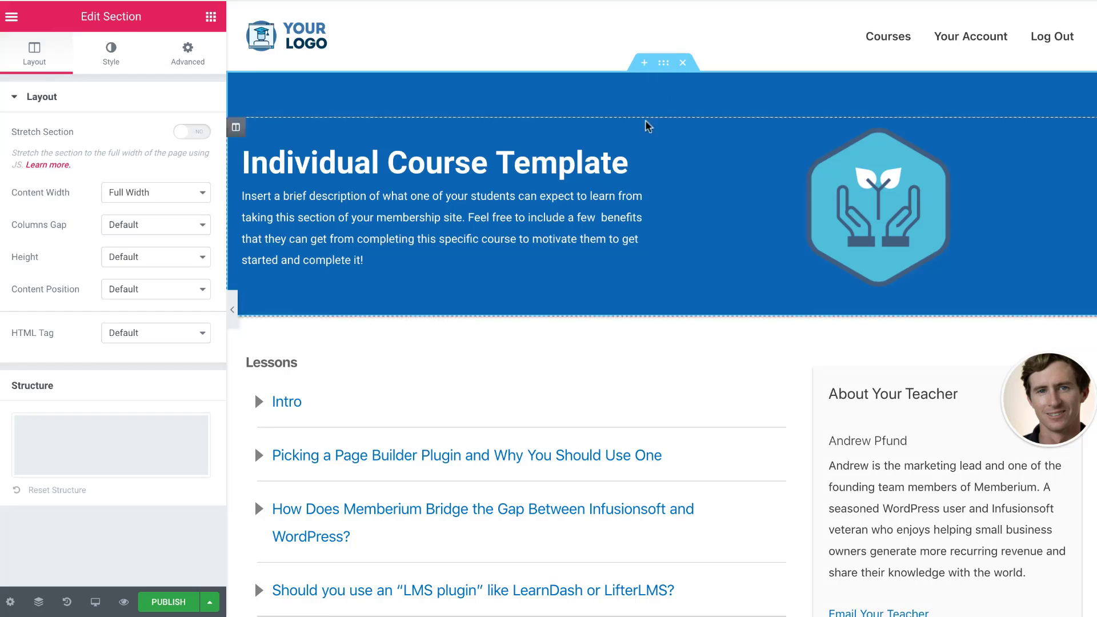
click(112, 59)
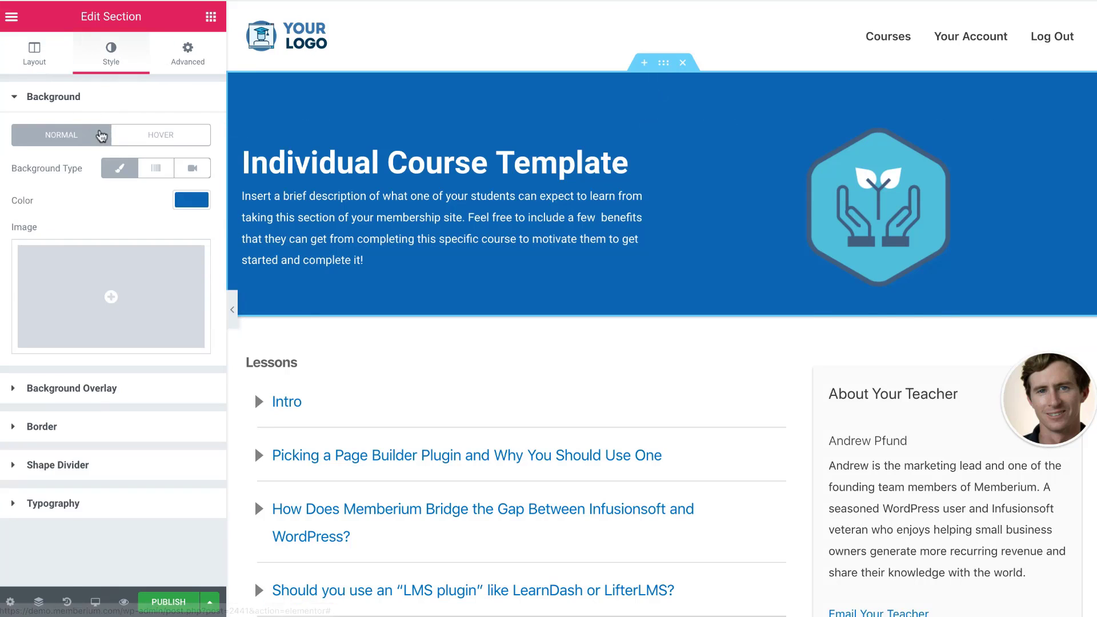
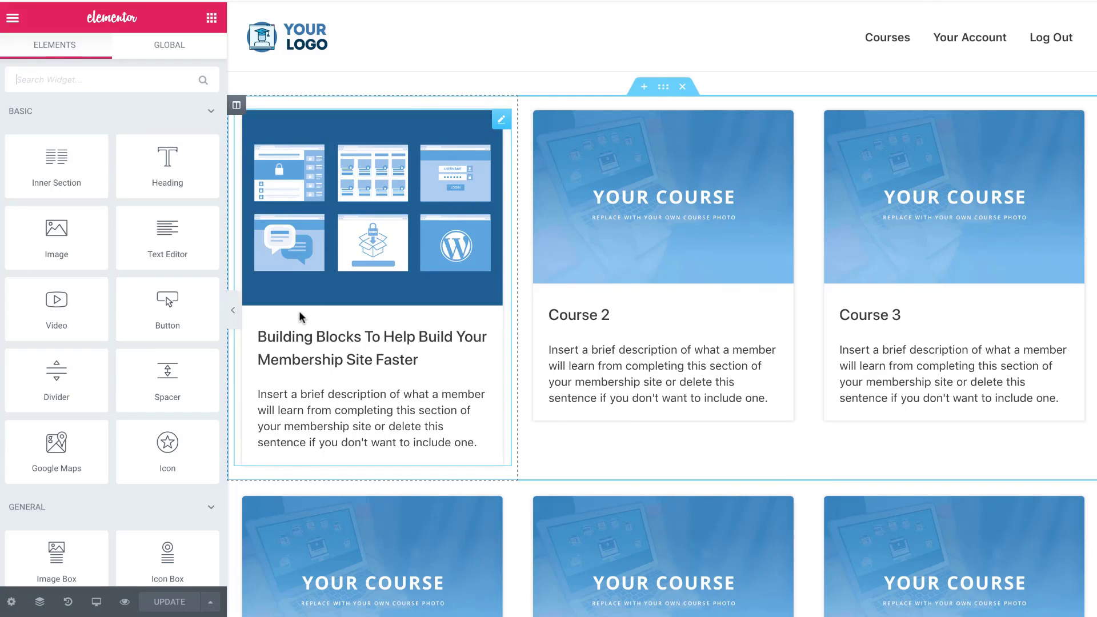
Step: Enlarge the Building Blocks course card's shortcode field, review its course link and remove the course_description attribute
click(340, 270)
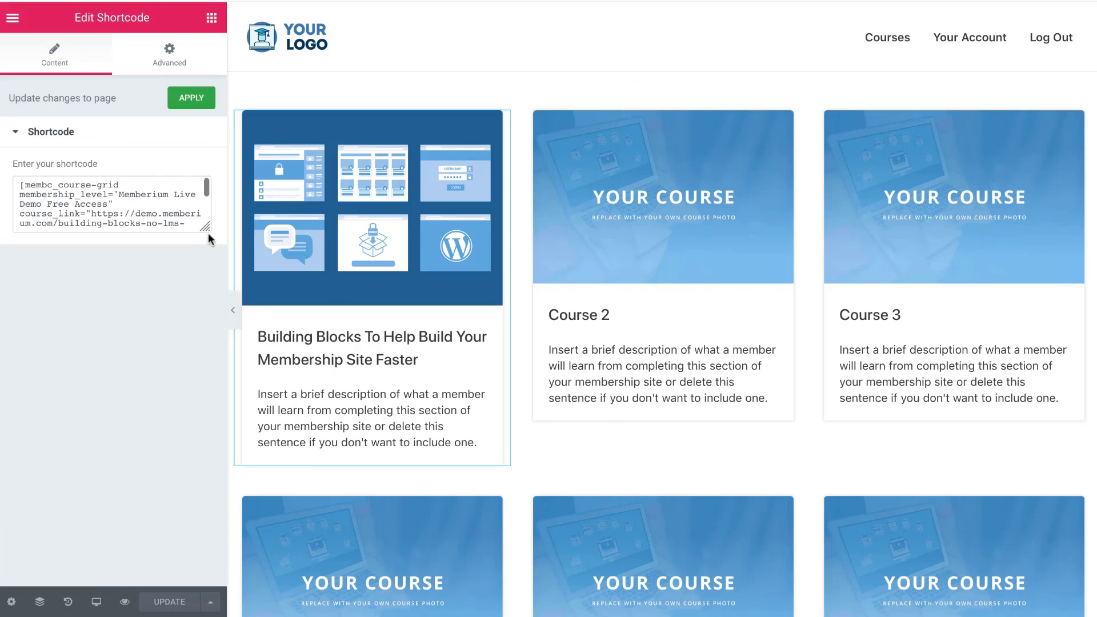
drag(206, 227, 206, 400)
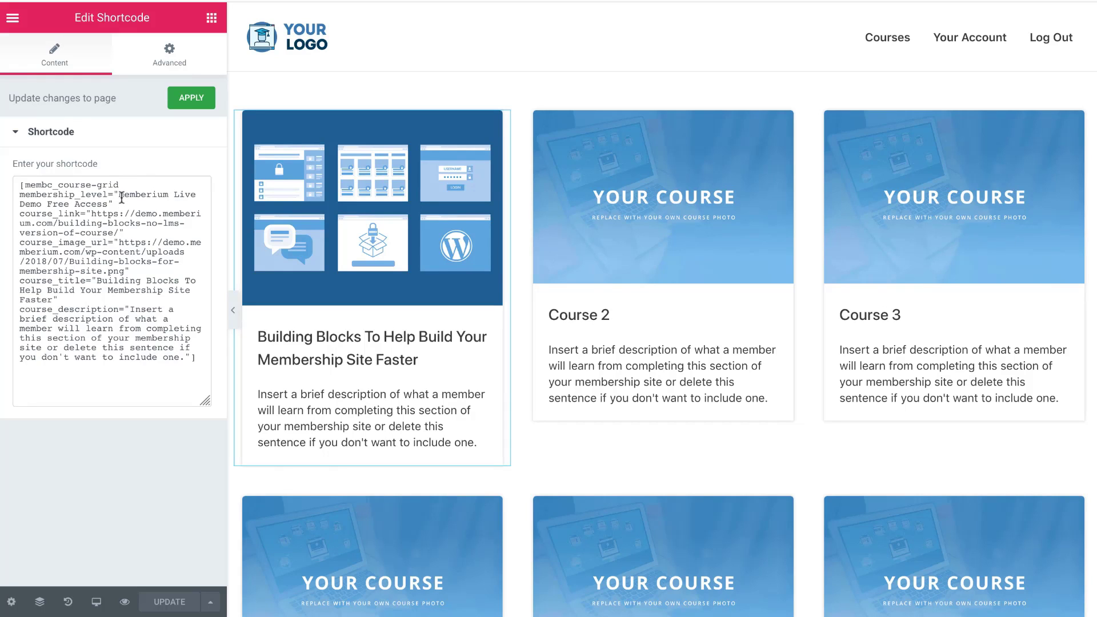
drag(92, 214, 110, 233)
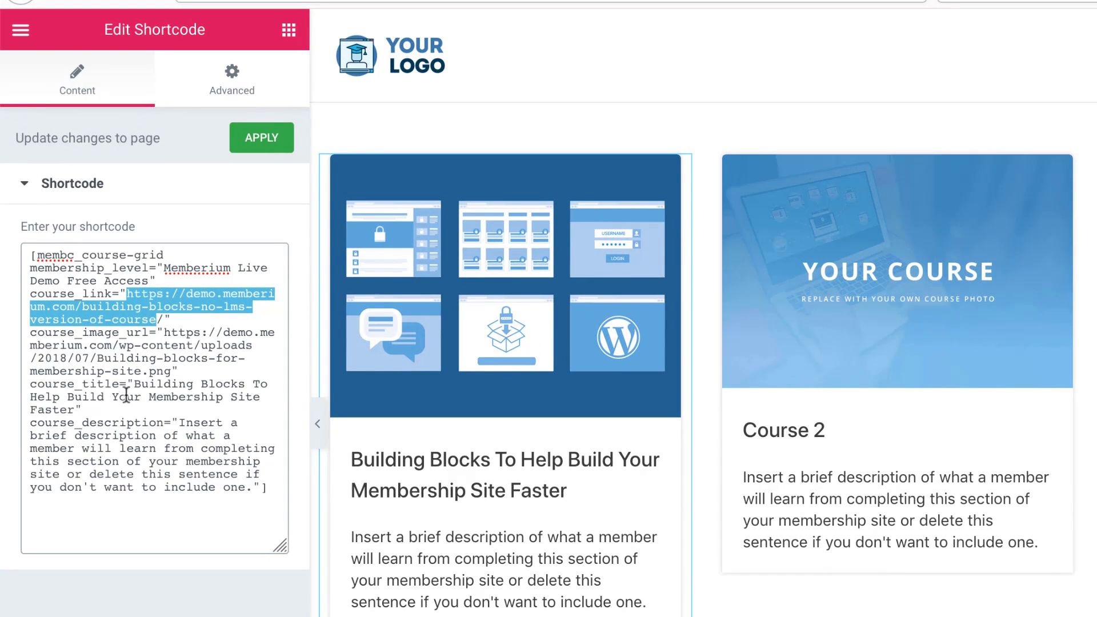
drag(35, 424, 262, 484)
key(BackSpace)
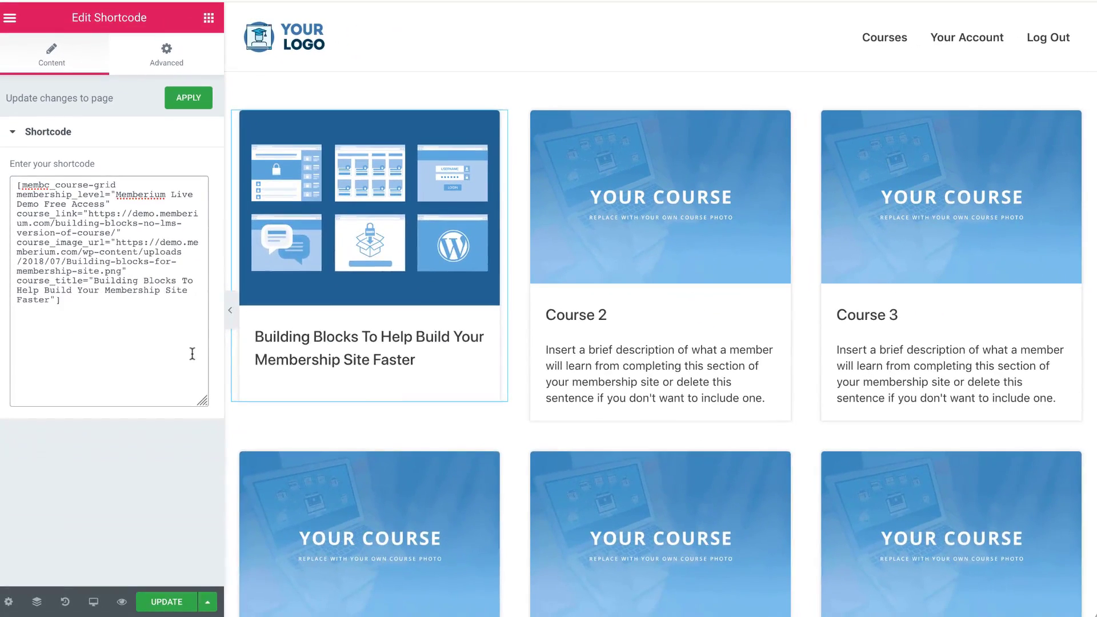
Step: Duplicate the second row of three course cards, and duplicate the resulting copy for another row
scroll(709, 366, down, 3)
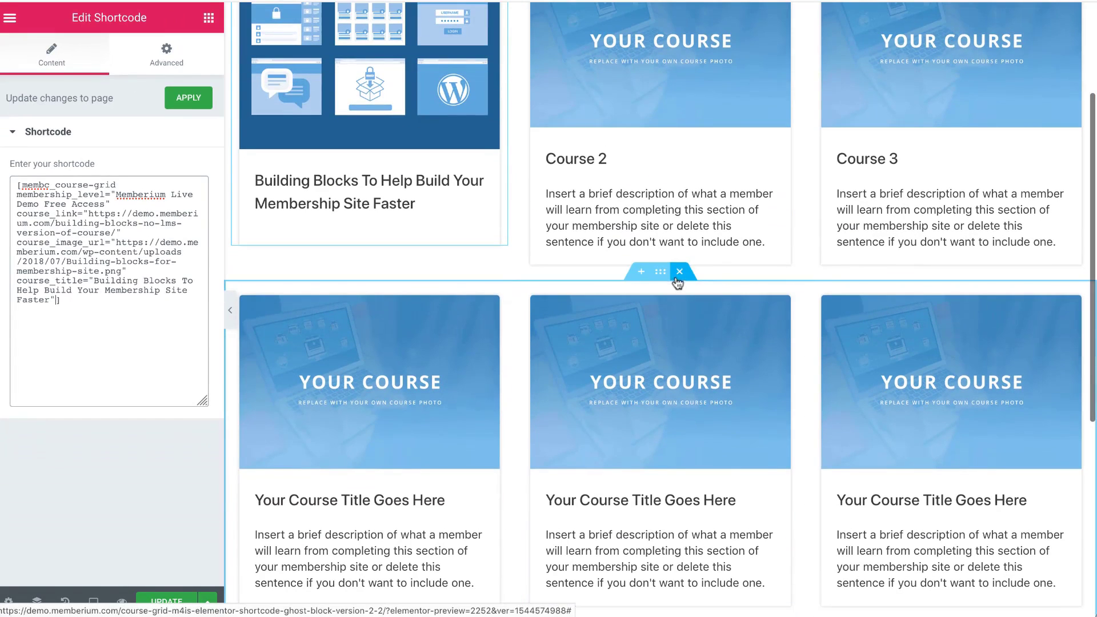
click(660, 273)
right_click(661, 273)
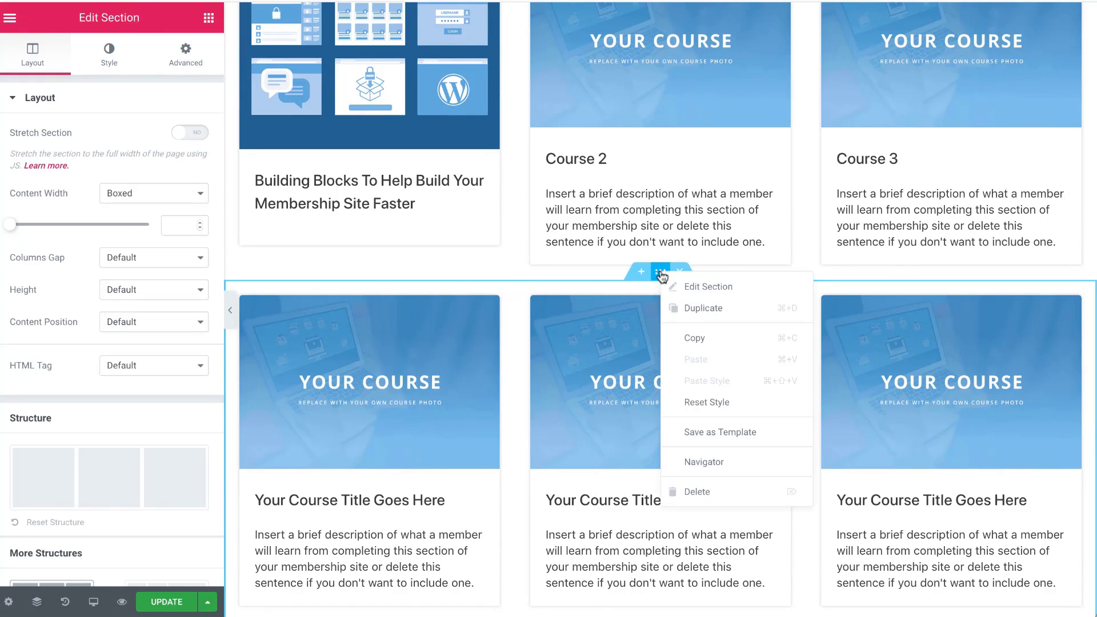
click(677, 312)
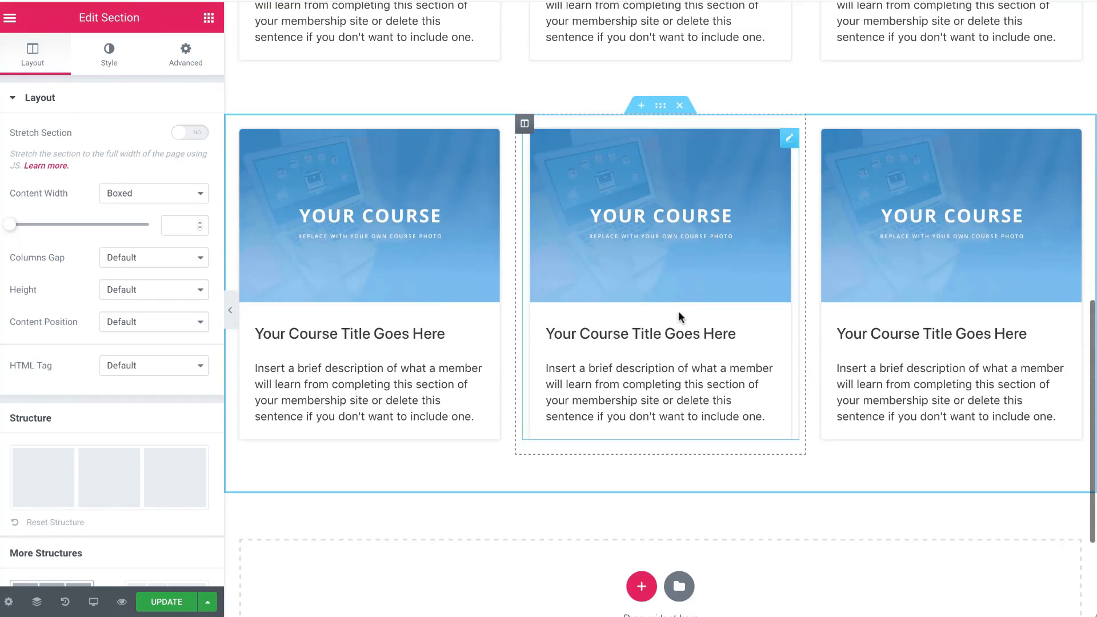
right_click(663, 106)
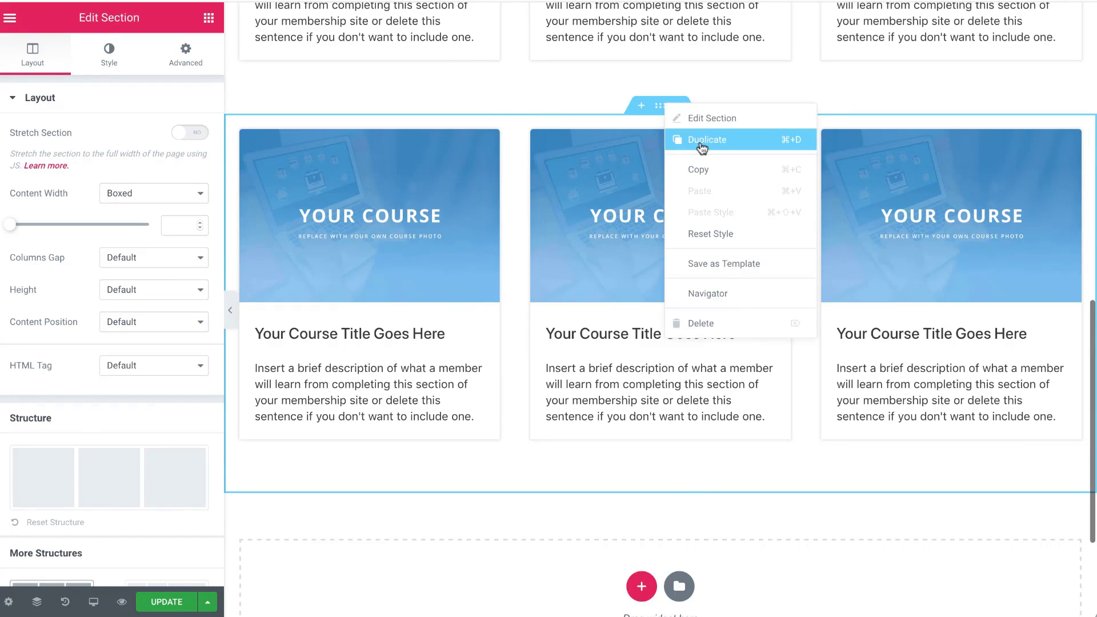
click(701, 147)
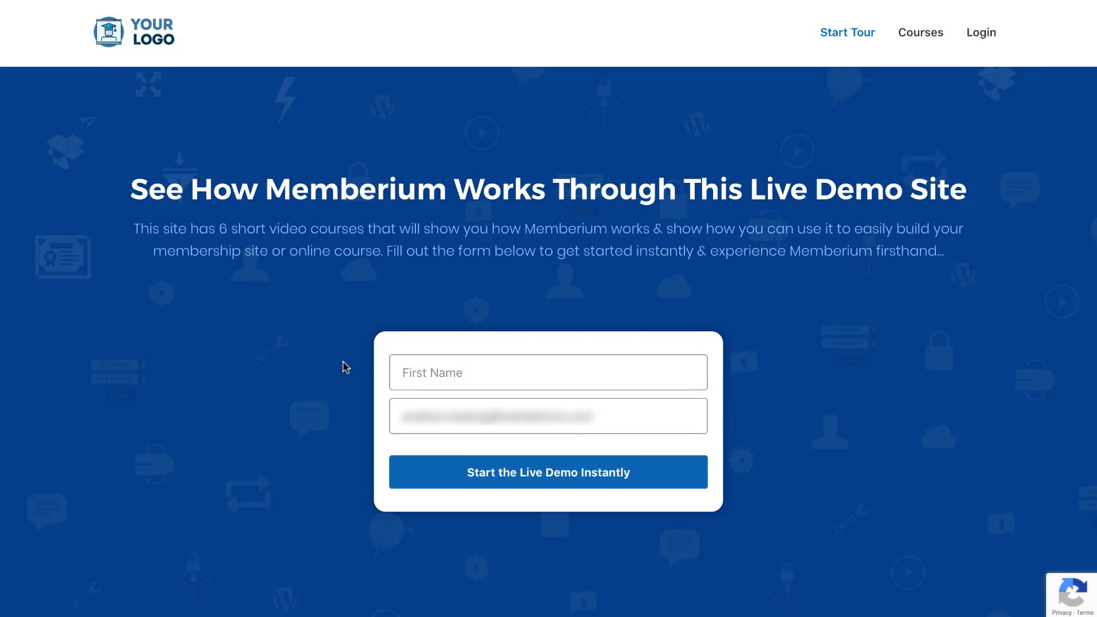
Step: Start the live demo from the opt-in form with "You!" as the first name, and mark the intro lesson complete
click(417, 373)
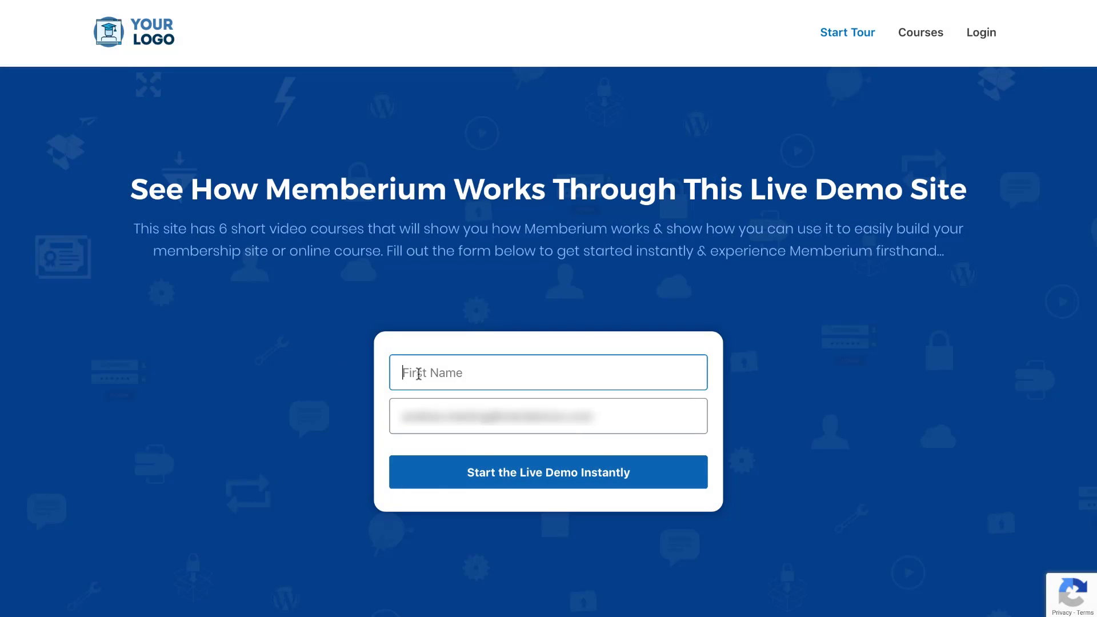
text(You!)
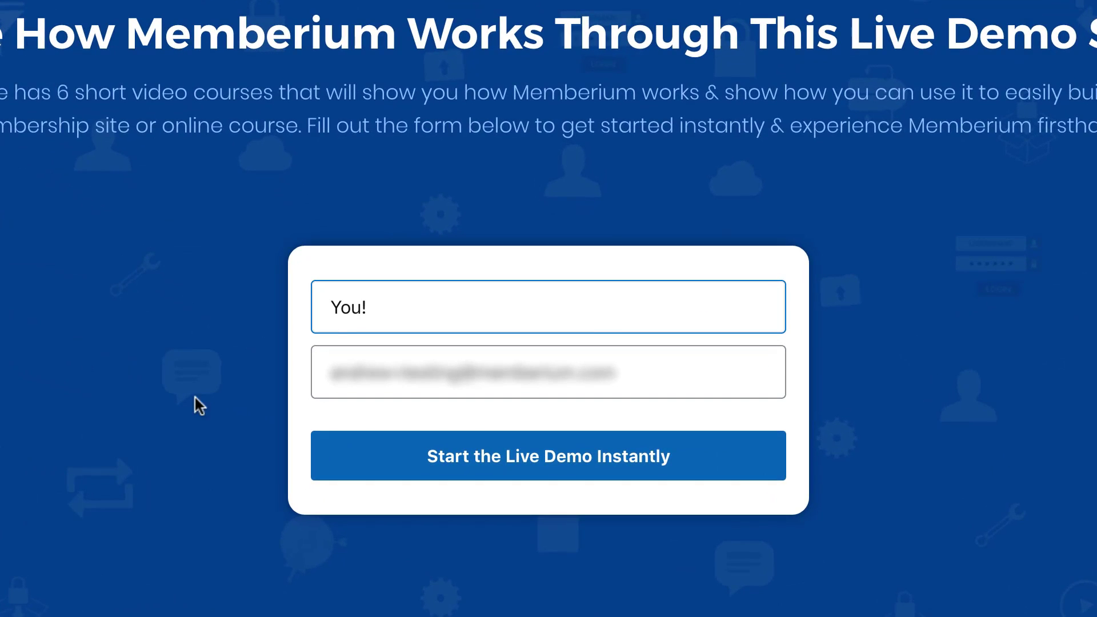
click(217, 343)
click(382, 476)
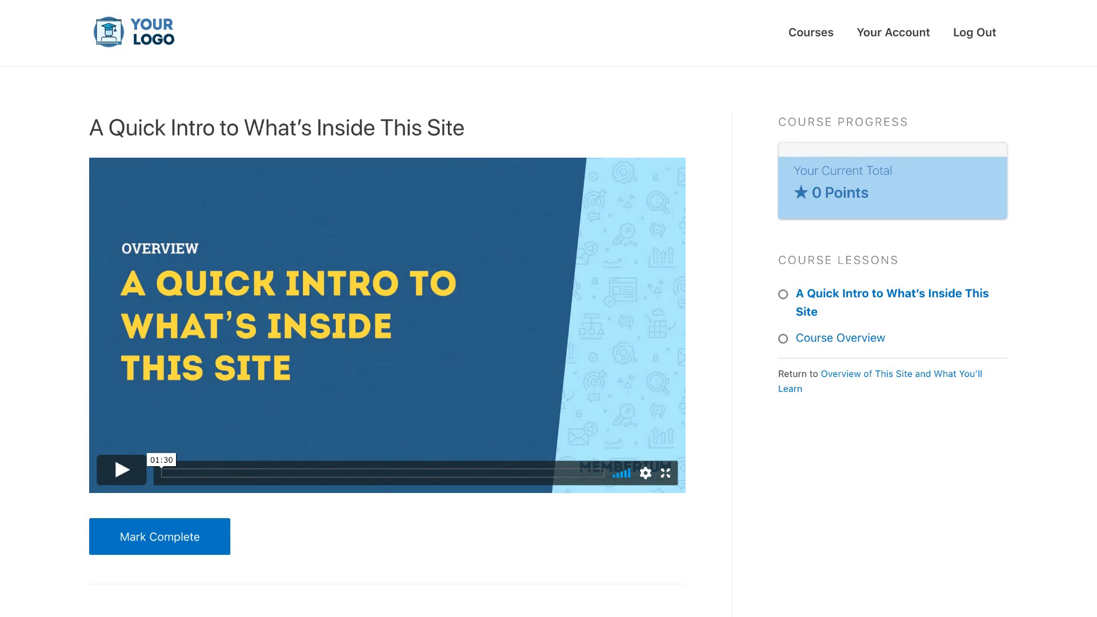
click(159, 537)
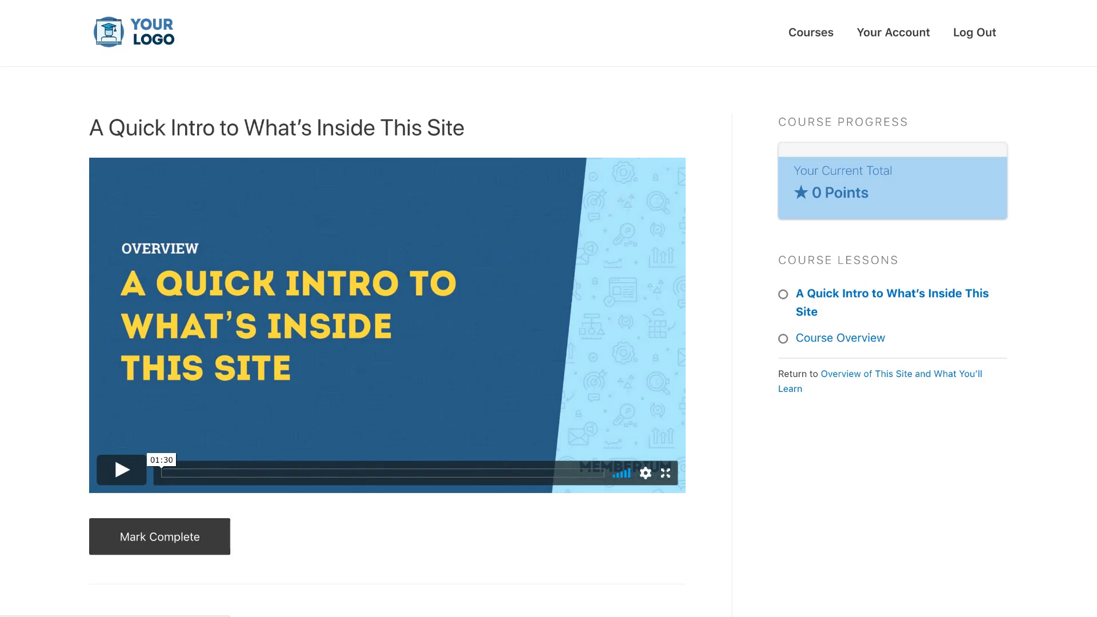